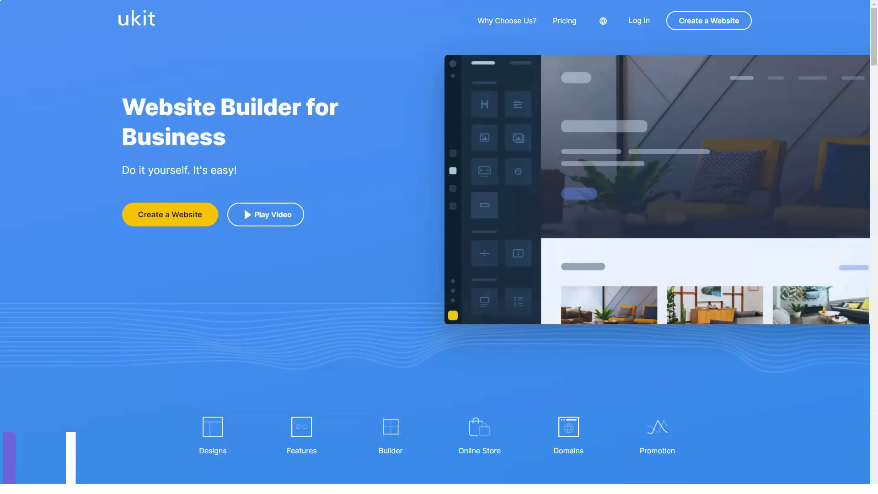
{"action": "scroll", "coordinate": [439, 247], "scroll_direction": "down", "scroll_amount": 3}
{"action": "scroll", "coordinate": [439, 247], "scroll_direction": "down", "scroll_amount": 2}
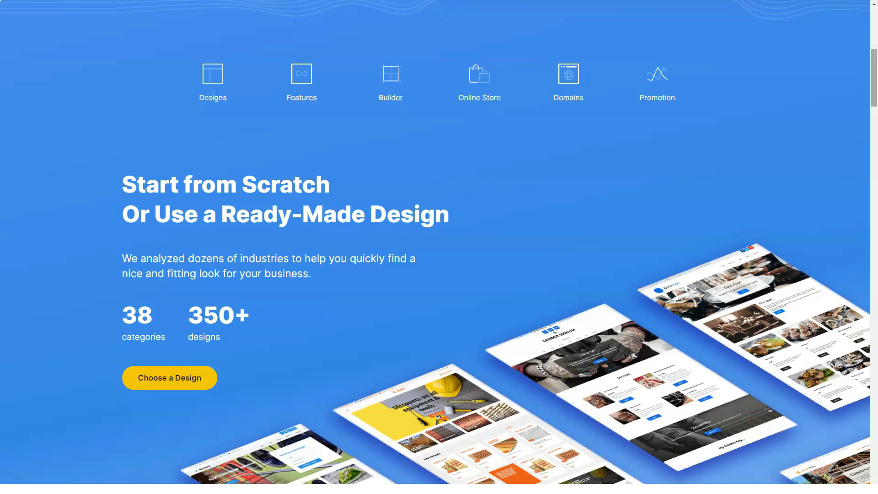
{"action": "scroll", "coordinate": [439, 274], "scroll_direction": "down", "scroll_amount": 2}
{"action": "scroll", "coordinate": [439, 275], "scroll_direction": "down", "scroll_amount": 5}
{"action": "scroll", "coordinate": [439, 274], "scroll_direction": "down", "scroll_amount": 3}
{"action": "scroll", "coordinate": [439, 274], "scroll_direction": "down", "scroll_amount": 1}
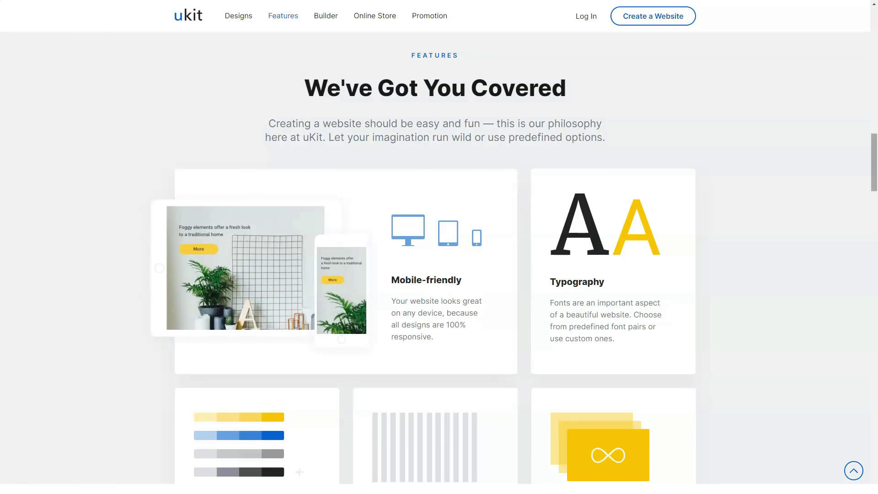
{"action": "scroll", "coordinate": [440, 275], "scroll_direction": "down", "scroll_amount": 5}
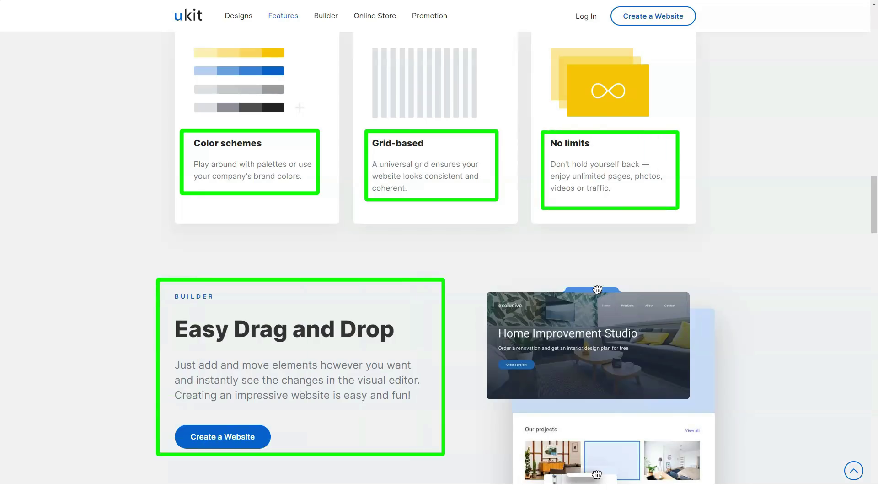
{"action": "scroll", "coordinate": [439, 274], "scroll_direction": "down", "scroll_amount": 4}
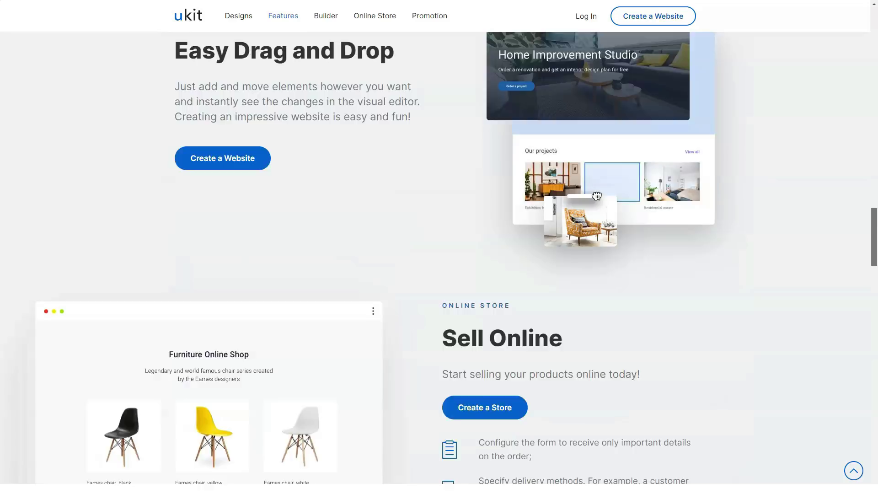
{"action": "scroll", "coordinate": [439, 274], "scroll_direction": "down", "scroll_amount": 4}
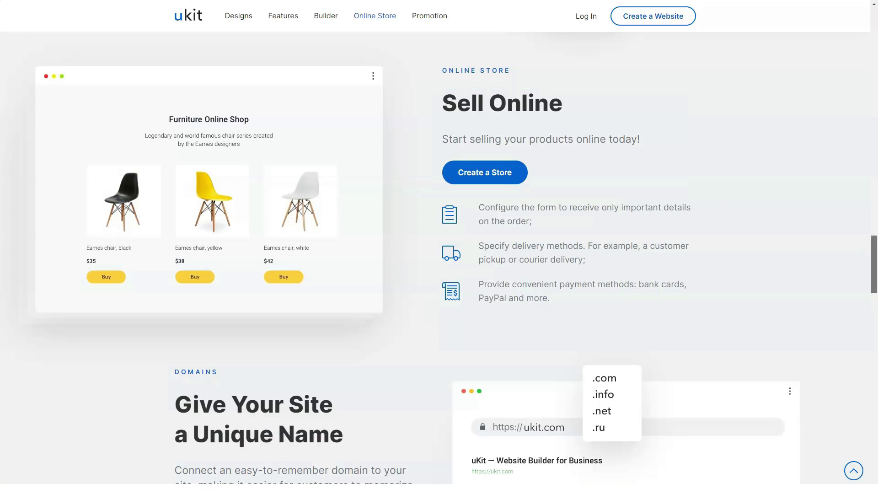
{"action": "scroll", "coordinate": [439, 247], "scroll_direction": "down", "scroll_amount": 1}
{"action": "scroll", "coordinate": [438, 247], "scroll_direction": "down", "scroll_amount": 3}
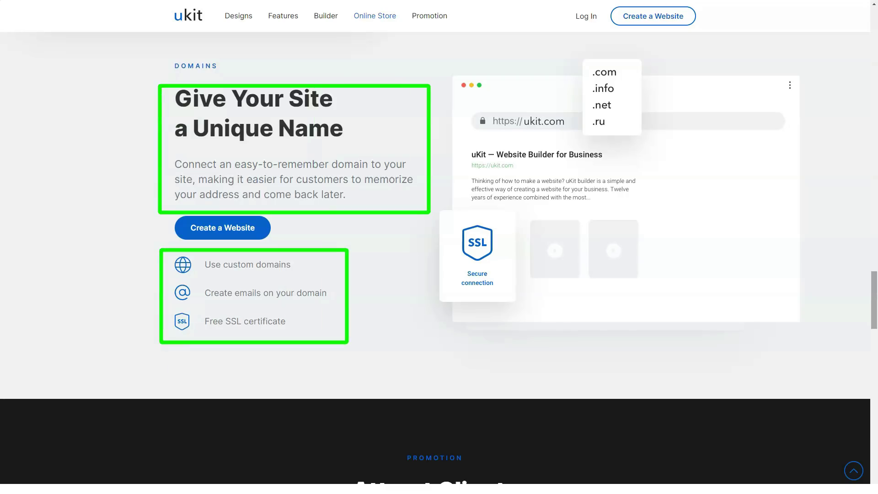
{"action": "scroll", "coordinate": [440, 247], "scroll_direction": "down", "scroll_amount": 5}
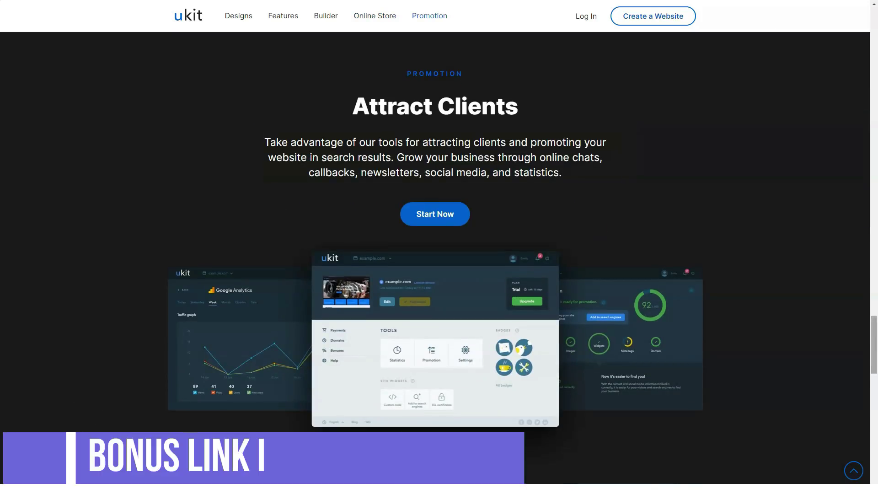
{"action": "scroll", "coordinate": [439, 274], "scroll_direction": "down", "scroll_amount": 5}
{"action": "scroll", "coordinate": [439, 253], "scroll_direction": "down", "scroll_amount": 2}
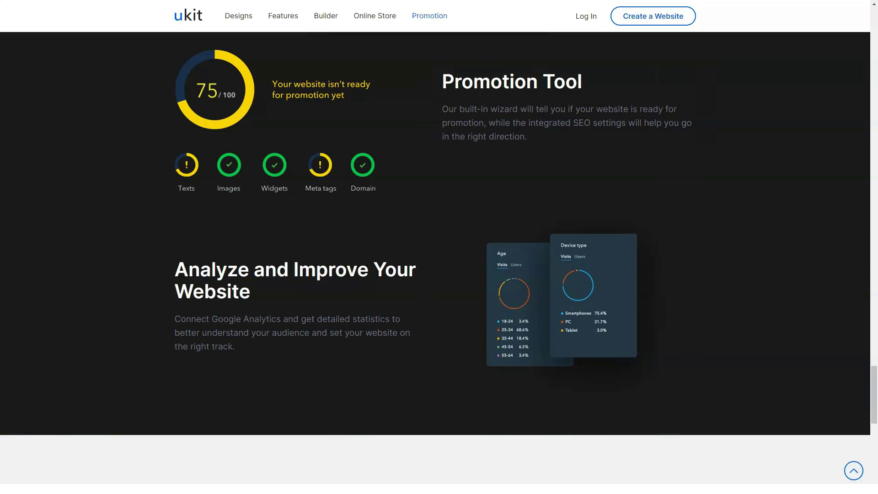
{"action": "scroll", "coordinate": [439, 247], "scroll_direction": "down", "scroll_amount": 5}
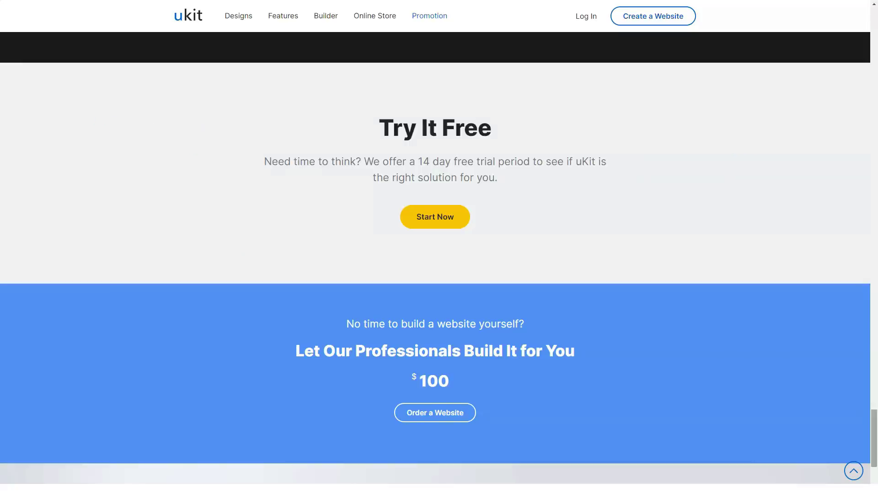
{"action": "scroll", "coordinate": [440, 269], "scroll_direction": "down", "scroll_amount": 2}
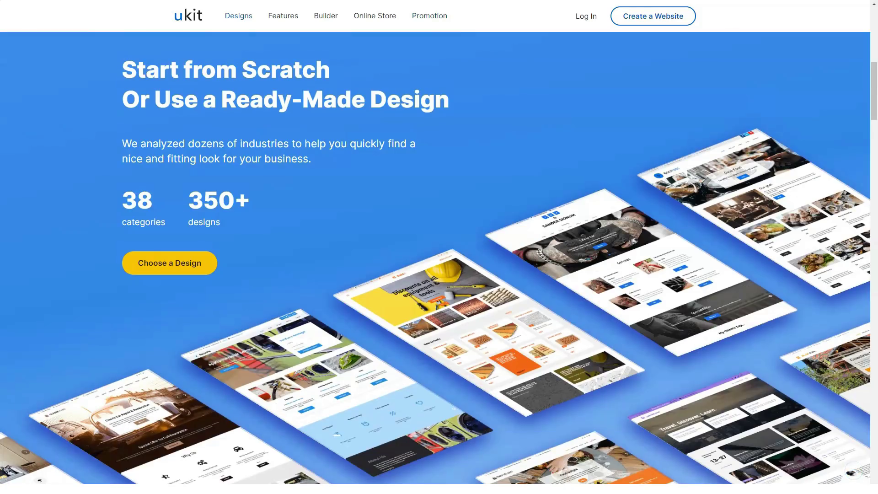
{"action": "scroll", "coordinate": [439, 275], "scroll_direction": "down", "scroll_amount": 5}
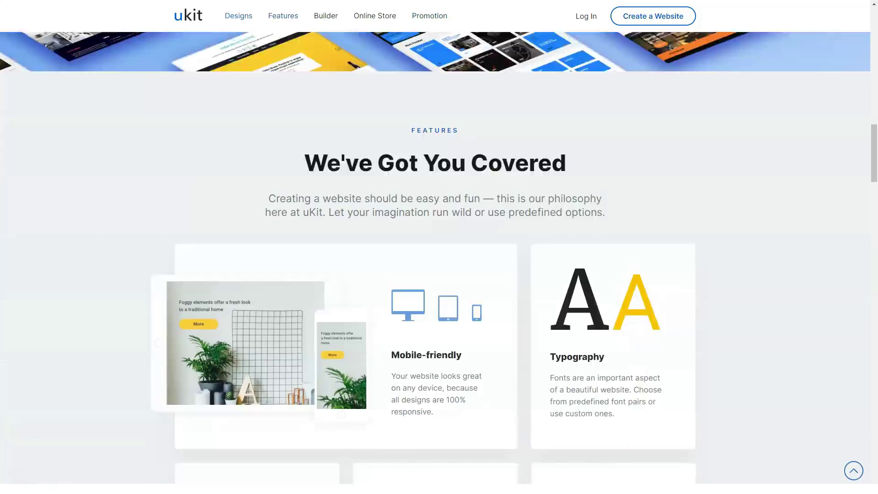
{"action": "scroll", "coordinate": [439, 274], "scroll_direction": "down", "scroll_amount": 10}
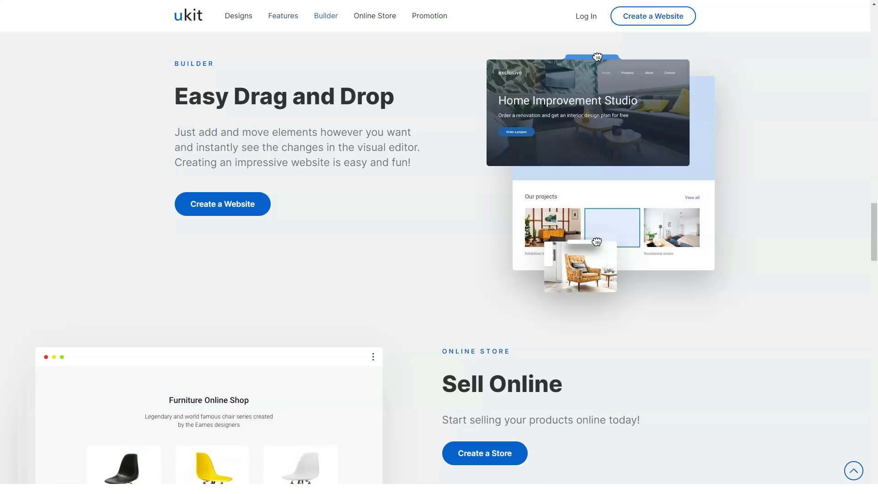
{"action": "scroll", "coordinate": [439, 274], "scroll_direction": "down", "scroll_amount": 4}
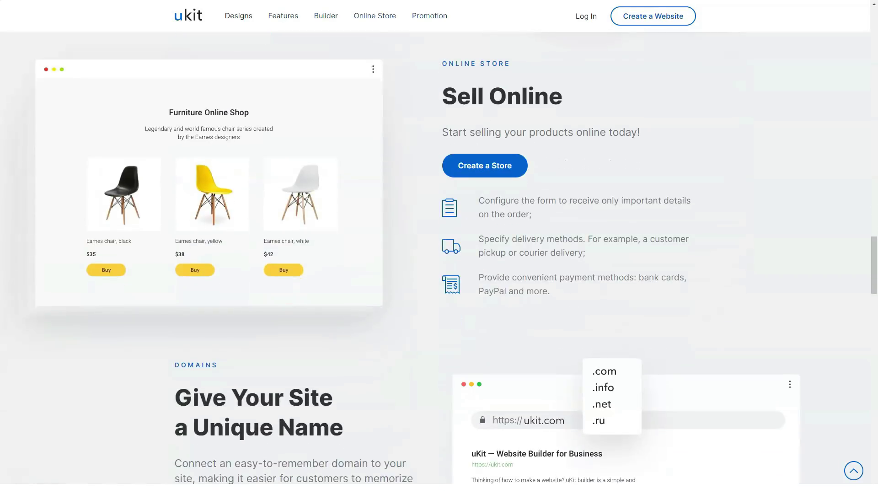
{"action": "scroll", "coordinate": [439, 274], "scroll_direction": "down", "scroll_amount": 5}
{"action": "scroll", "coordinate": [439, 274], "scroll_direction": "down", "scroll_amount": 4}
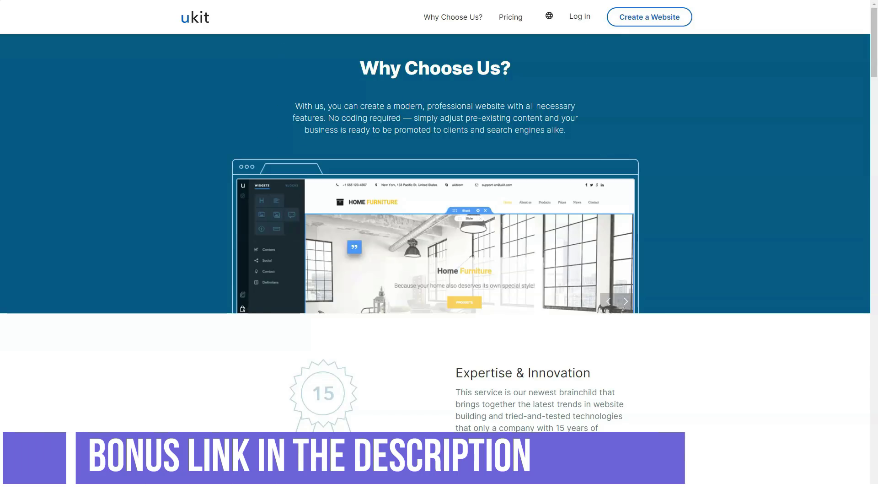
{"action": "scroll", "coordinate": [439, 247], "scroll_direction": "down", "scroll_amount": 5}
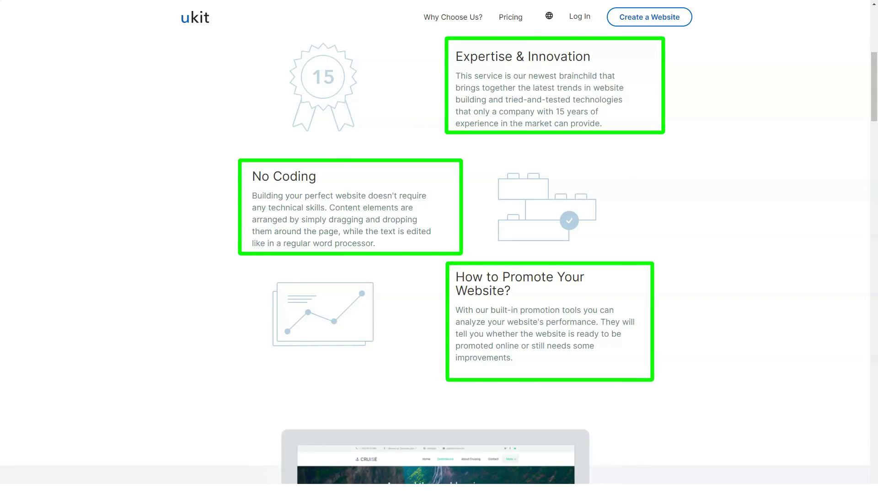
{"action": "scroll", "coordinate": [439, 261], "scroll_direction": "down", "scroll_amount": 5}
{"action": "scroll", "coordinate": [438, 261], "scroll_direction": "down", "scroll_amount": 3}
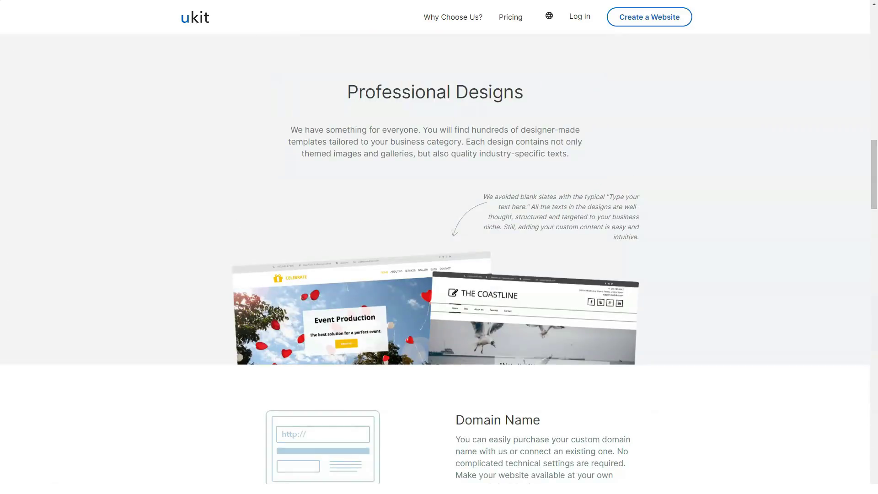
{"action": "scroll", "coordinate": [440, 275], "scroll_direction": "down", "scroll_amount": 5}
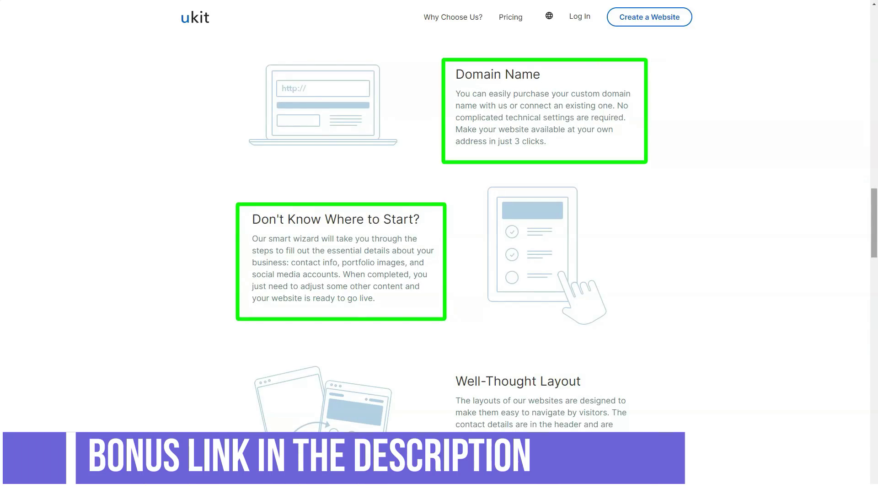
{"action": "scroll", "coordinate": [440, 274], "scroll_direction": "down", "scroll_amount": 2}
{"action": "scroll", "coordinate": [439, 275], "scroll_direction": "down", "scroll_amount": 2}
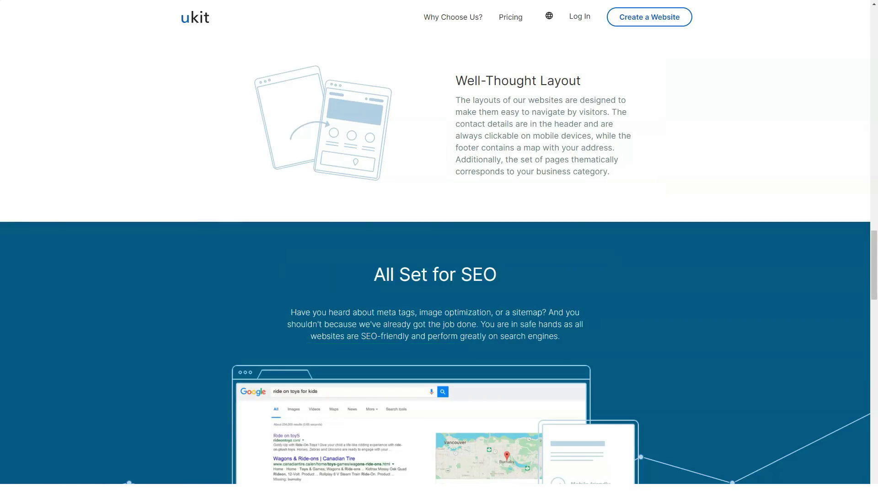
{"action": "scroll", "coordinate": [440, 275], "scroll_direction": "down", "scroll_amount": 5}
{"action": "scroll", "coordinate": [439, 274], "scroll_direction": "down", "scroll_amount": 3}
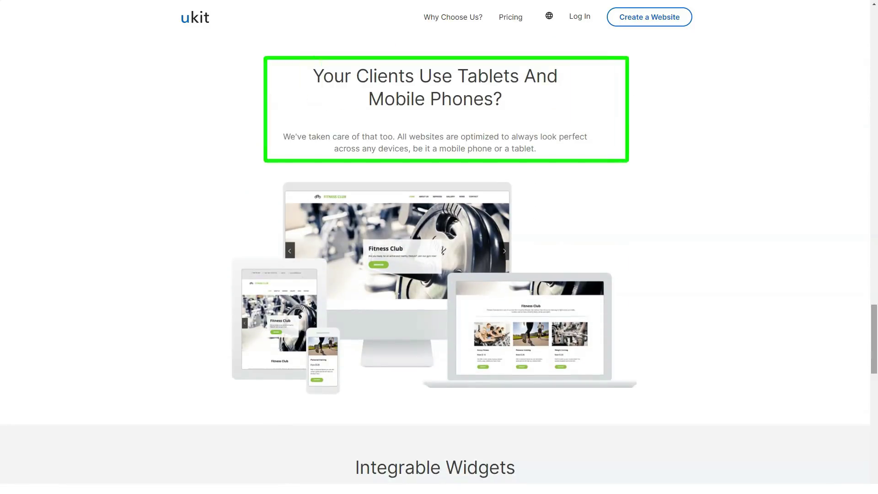
{"action": "scroll", "coordinate": [440, 275], "scroll_direction": "down", "scroll_amount": 5}
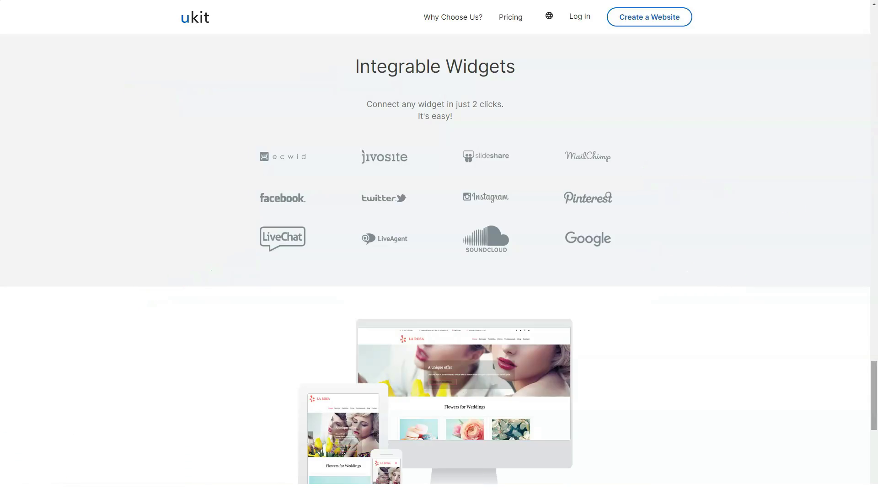
{"action": "scroll", "coordinate": [439, 275], "scroll_direction": "down", "scroll_amount": 5}
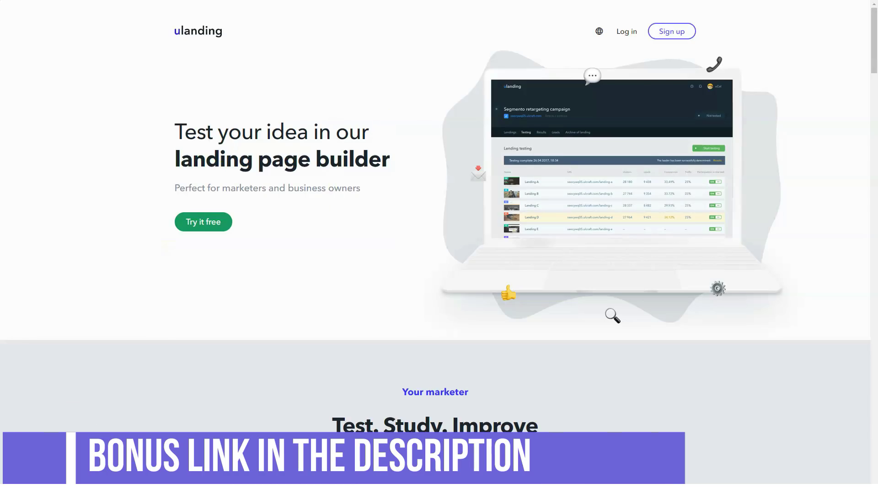
{"action": "scroll", "coordinate": [439, 247], "scroll_direction": "down", "scroll_amount": 3}
{"action": "scroll", "coordinate": [439, 248], "scroll_direction": "down", "scroll_amount": 2}
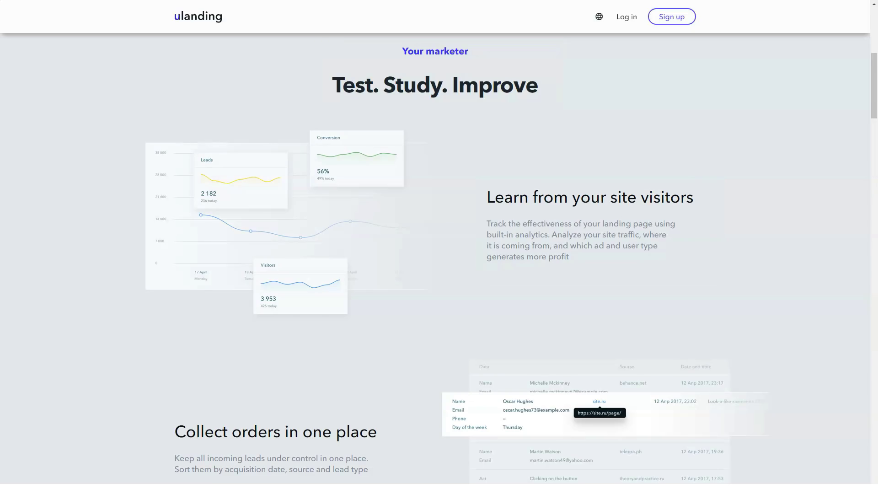
{"action": "scroll", "coordinate": [436, 257], "scroll_direction": "down", "scroll_amount": 5}
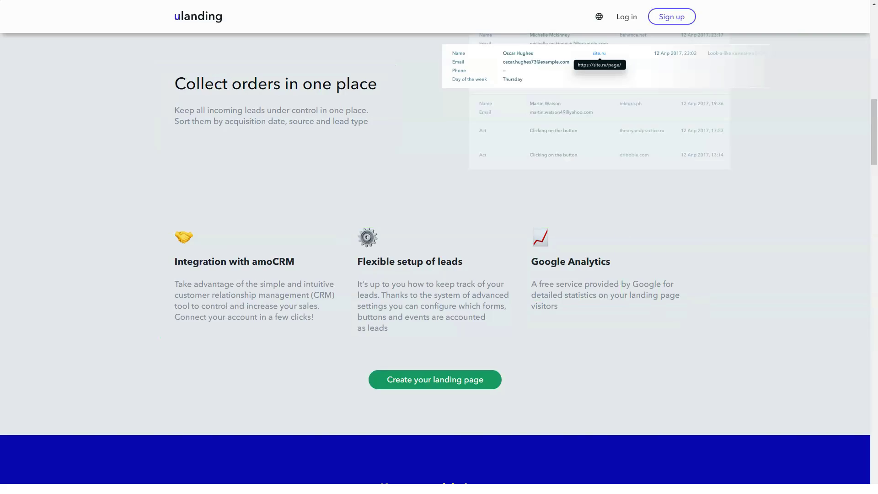
{"action": "scroll", "coordinate": [439, 258], "scroll_direction": "down", "scroll_amount": 6}
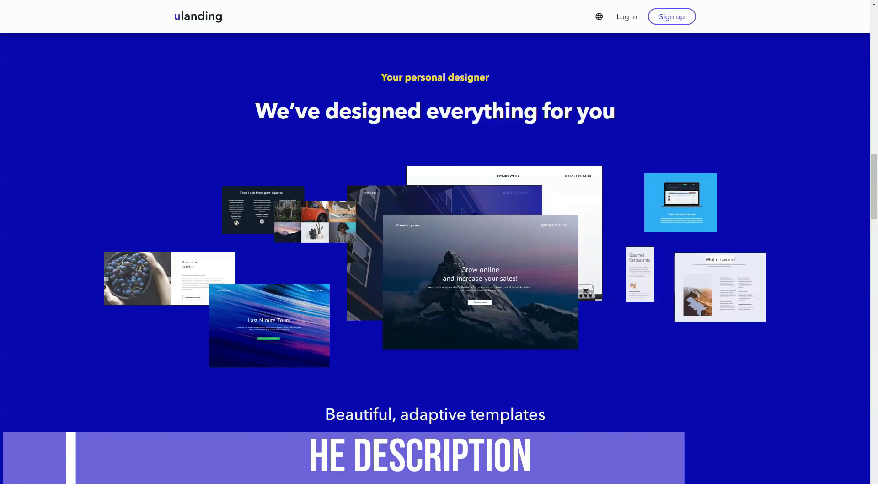
{"action": "scroll", "coordinate": [439, 258], "scroll_direction": "down", "scroll_amount": 5}
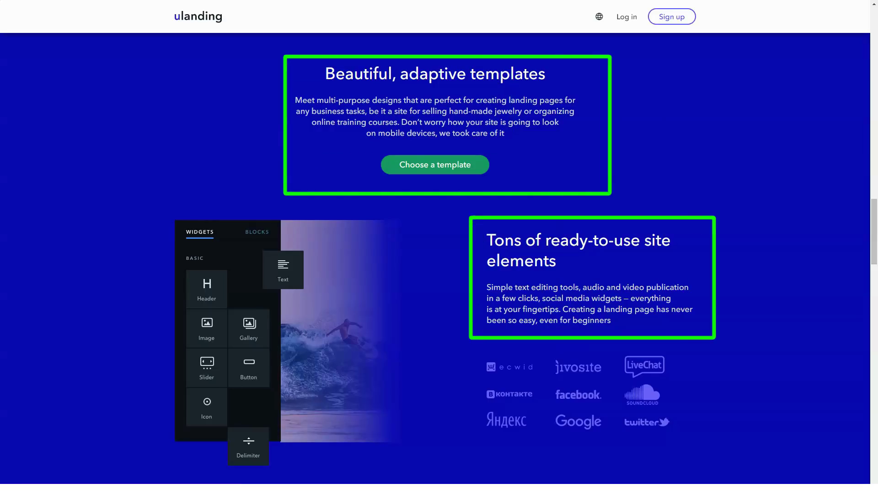
{"action": "scroll", "coordinate": [263, 480], "scroll_direction": "down", "scroll_amount": 5}
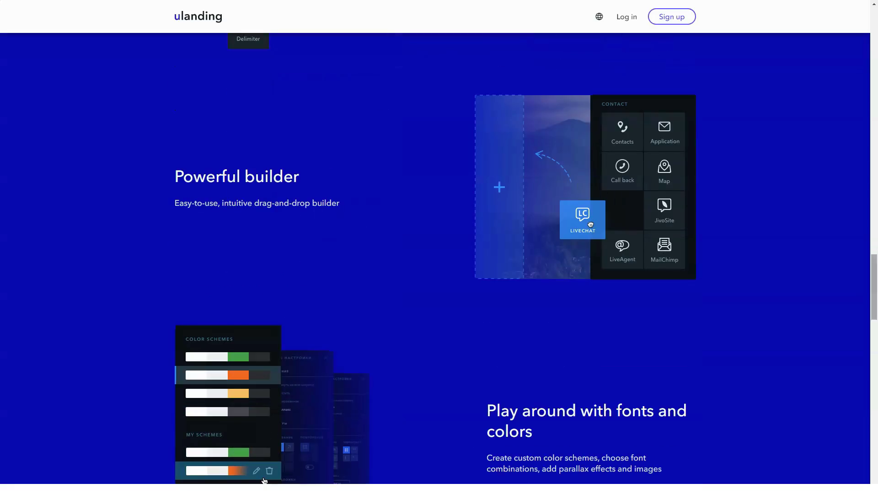
{"action": "scroll", "coordinate": [439, 275], "scroll_direction": "down", "scroll_amount": 4}
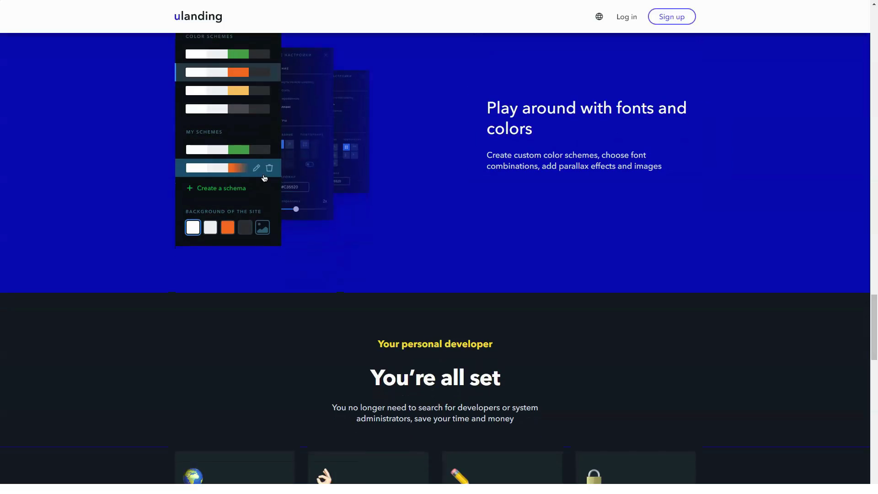
{"action": "scroll", "coordinate": [264, 178], "scroll_direction": "down", "scroll_amount": 4}
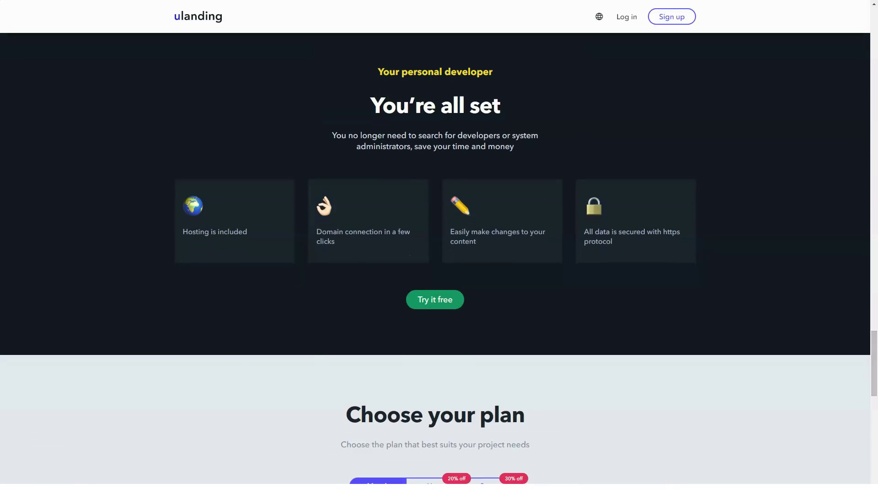
{"action": "scroll", "coordinate": [435, 275], "scroll_direction": "down", "scroll_amount": 5}
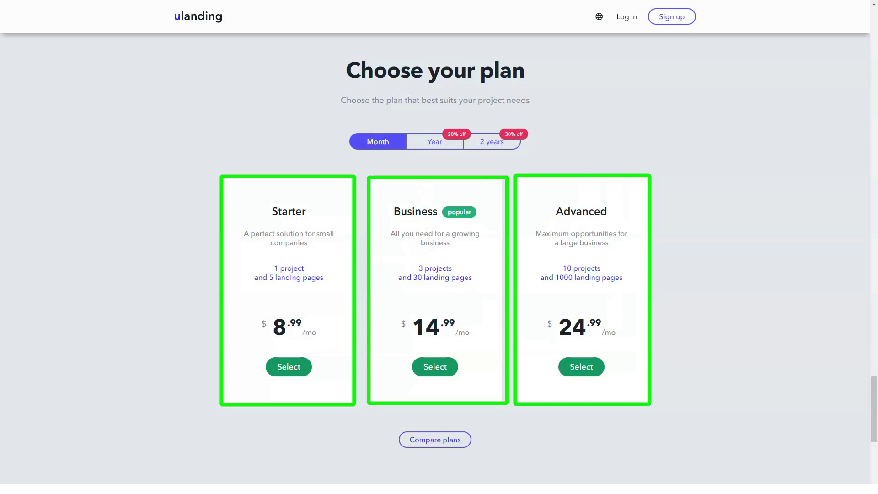
{"action": "scroll", "coordinate": [439, 275], "scroll_direction": "down", "scroll_amount": 5}
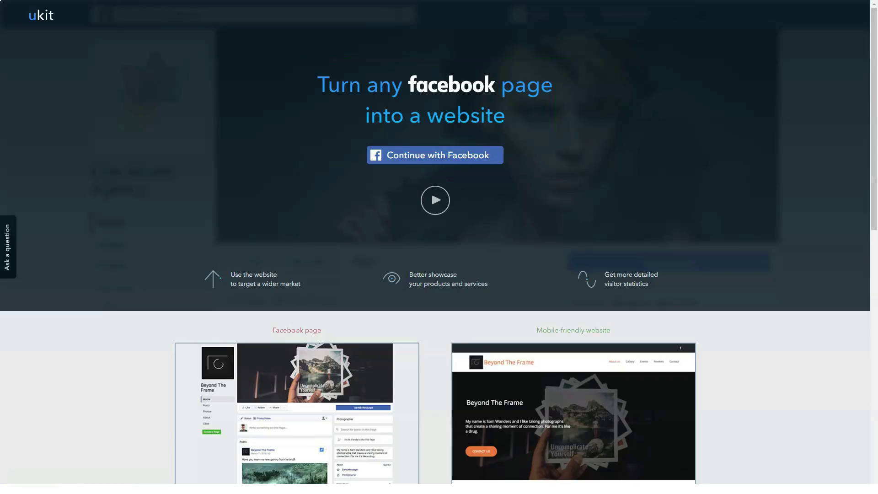
{"action": "scroll", "coordinate": [440, 247], "scroll_direction": "down", "scroll_amount": 5}
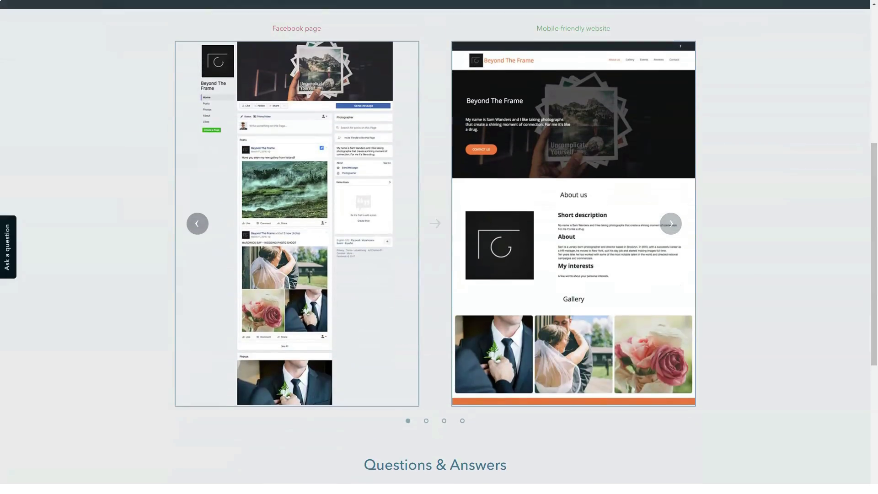
Advance the examples past Bon Voyage and Elite Model Agency to Good Food
{"action": "left_click", "coordinate": [671, 222]}
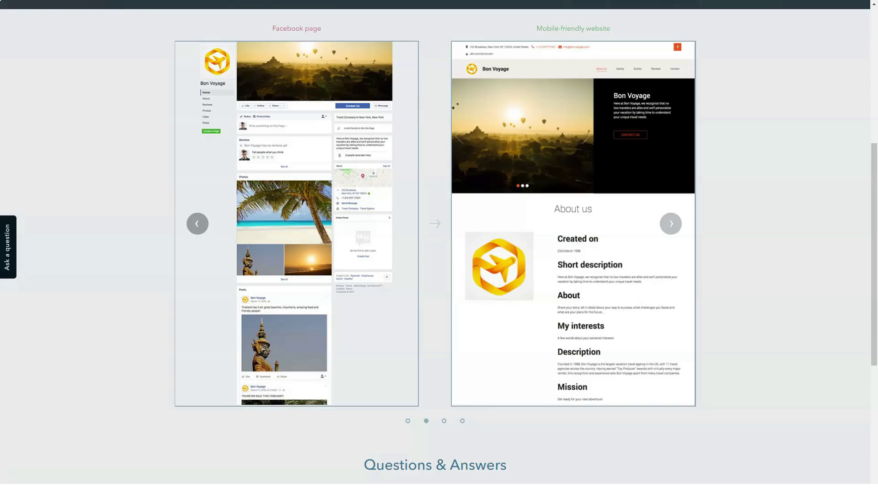
{"action": "left_click", "coordinate": [670, 223]}
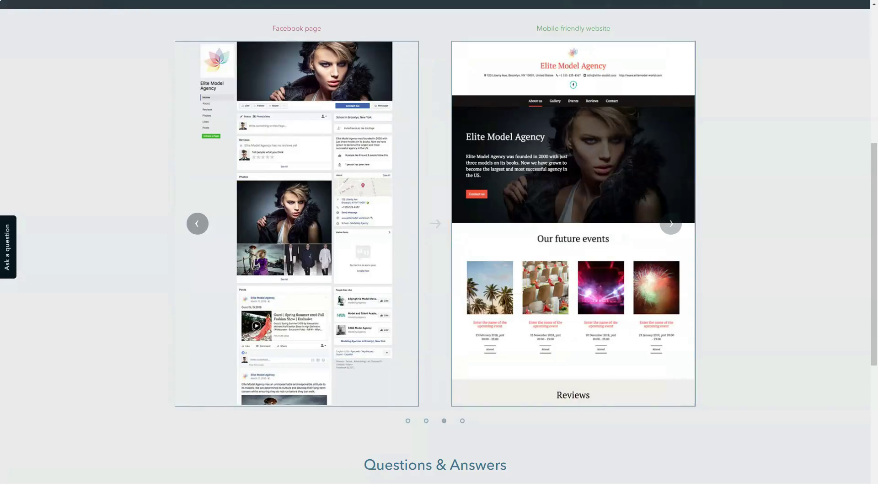
{"action": "left_click", "coordinate": [670, 223]}
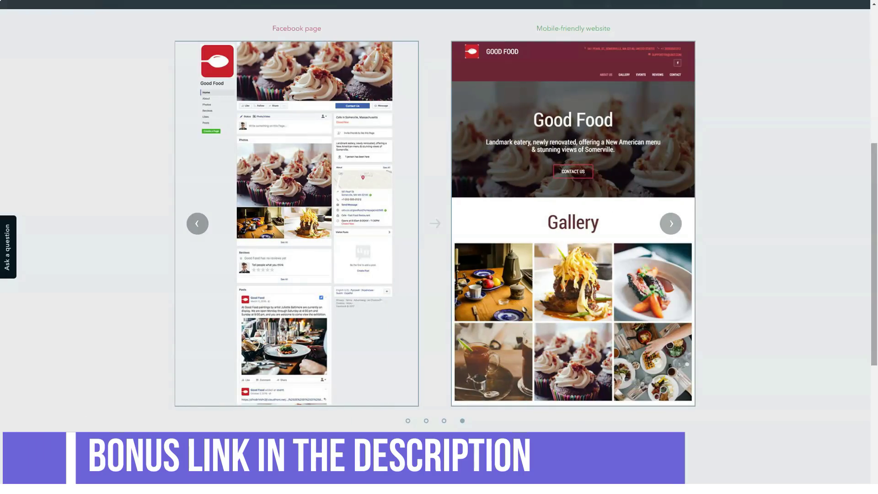
{"action": "scroll", "coordinate": [439, 247], "scroll_direction": "down", "scroll_amount": 2}
{"action": "scroll", "coordinate": [439, 247], "scroll_direction": "down", "scroll_amount": 2}
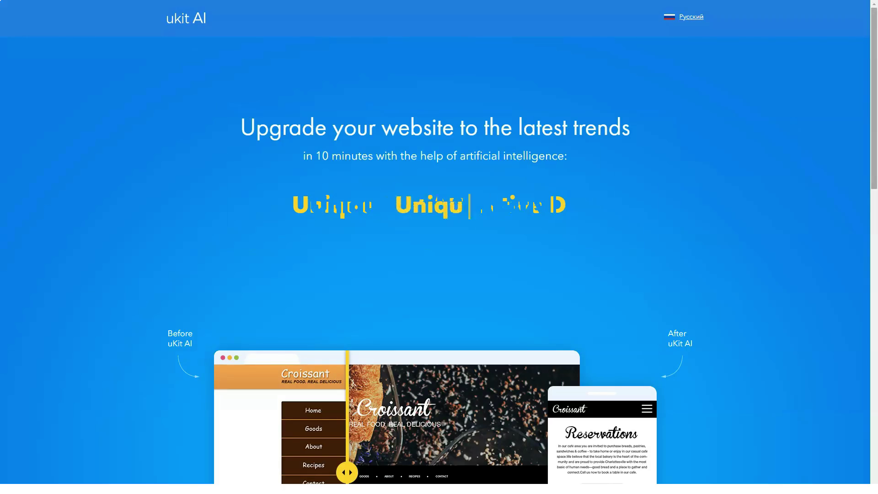
{"action": "scroll", "coordinate": [439, 247], "scroll_direction": "down", "scroll_amount": 3}
{"action": "scroll", "coordinate": [439, 247], "scroll_direction": "down", "scroll_amount": 5}
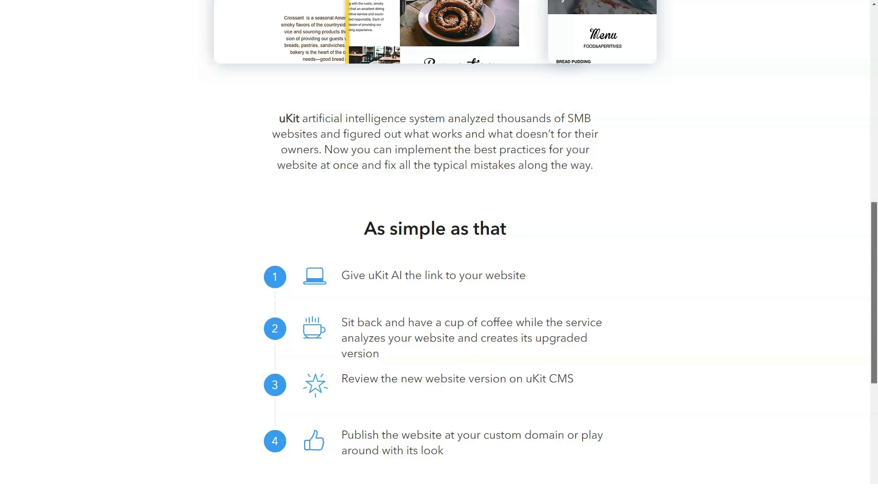
{"action": "scroll", "coordinate": [439, 247], "scroll_direction": "down", "scroll_amount": 4}
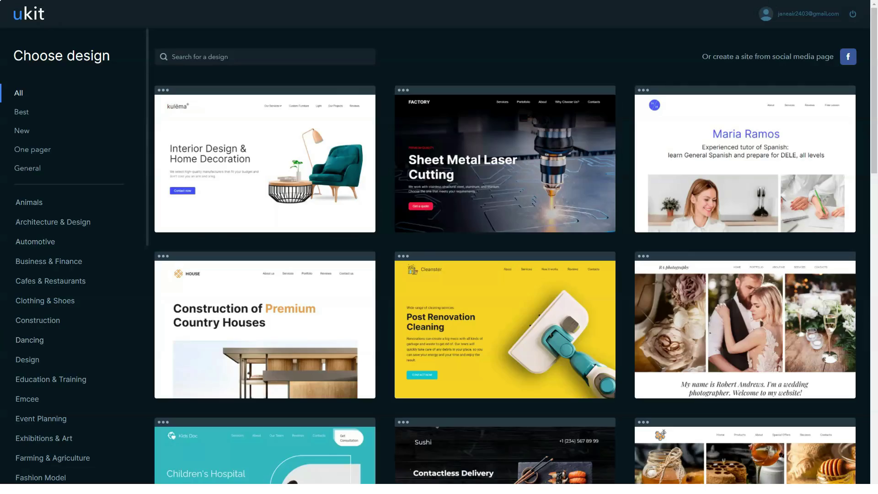
{"action": "scroll", "coordinate": [504, 274], "scroll_direction": "down", "scroll_amount": 2}
{"action": "scroll", "coordinate": [505, 274], "scroll_direction": "down", "scroll_amount": 2}
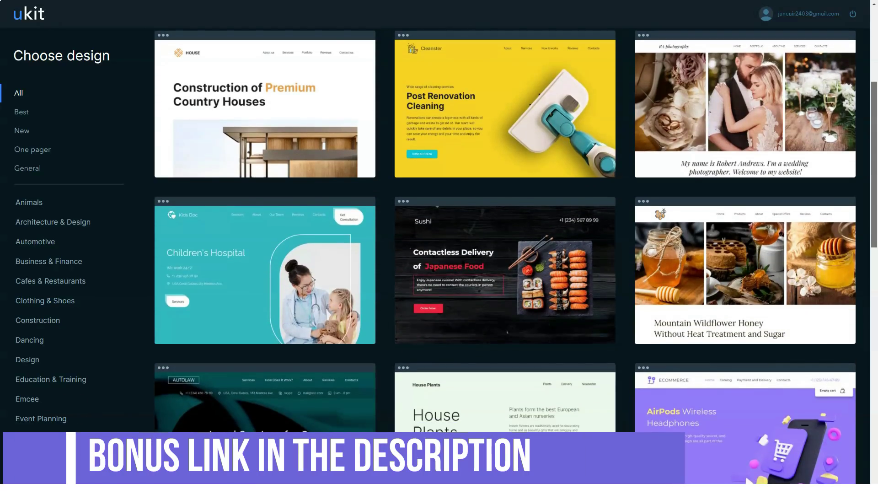
{"action": "scroll", "coordinate": [505, 274], "scroll_direction": "down", "scroll_amount": 3}
{"action": "scroll", "coordinate": [505, 274], "scroll_direction": "down", "scroll_amount": 2}
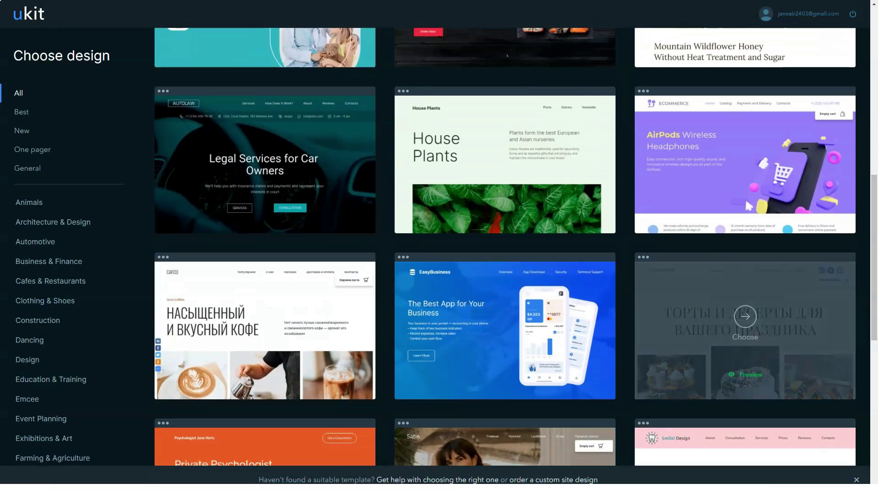
{"action": "scroll", "coordinate": [504, 274], "scroll_direction": "down", "scroll_amount": 2}
{"action": "scroll", "coordinate": [505, 275], "scroll_direction": "down", "scroll_amount": 2}
{"action": "scroll", "coordinate": [505, 274], "scroll_direction": "down", "scroll_amount": 1}
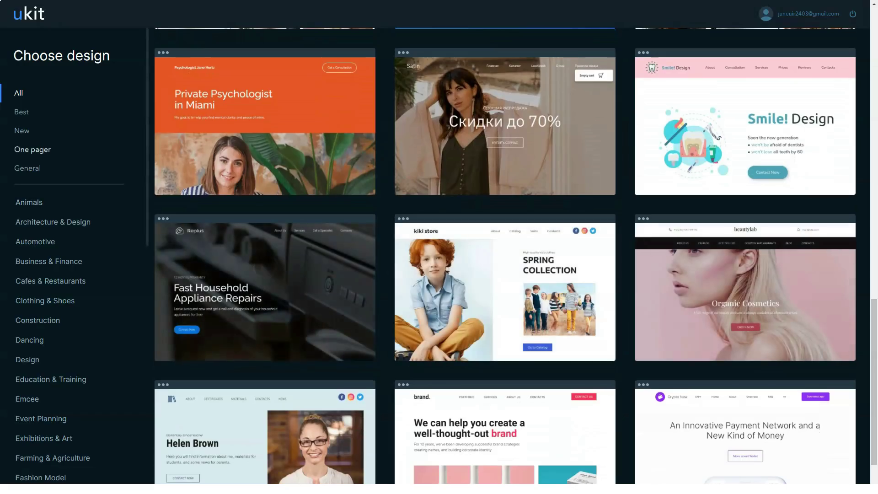
{"action": "scroll", "coordinate": [69, 274], "scroll_direction": "down", "scroll_amount": 3}
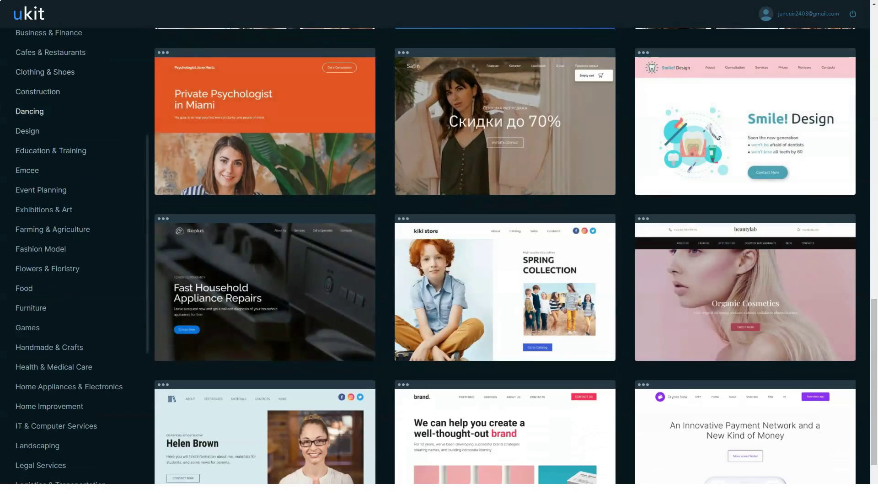
{"action": "scroll", "coordinate": [68, 274], "scroll_direction": "up", "scroll_amount": 3}
Filter the Choose design gallery to the Best category
{"action": "left_click", "coordinate": [21, 112]}
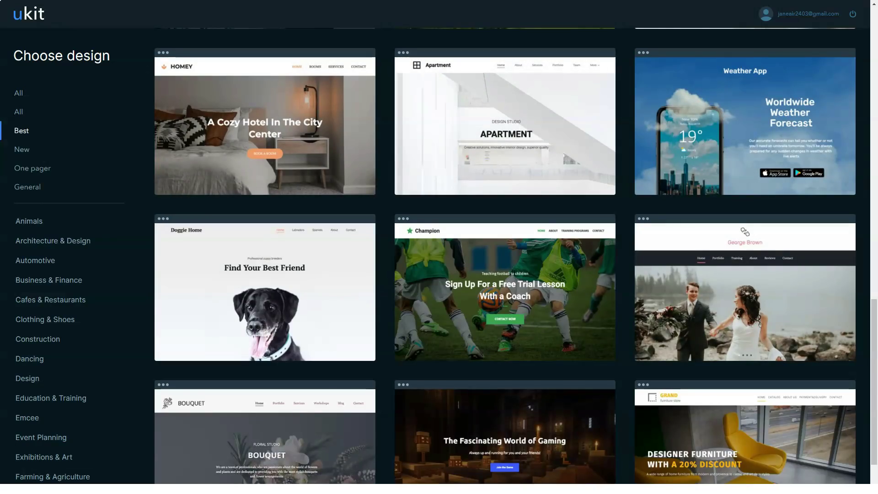
{"action": "scroll", "coordinate": [504, 275], "scroll_direction": "down", "scroll_amount": 3}
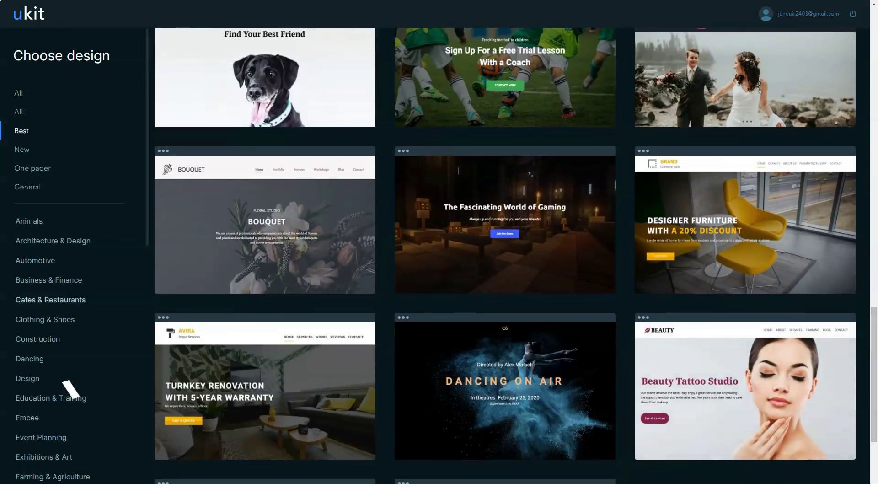
{"action": "scroll", "coordinate": [69, 453], "scroll_direction": "down", "scroll_amount": 3}
{"action": "scroll", "coordinate": [68, 453], "scroll_direction": "down", "scroll_amount": 3}
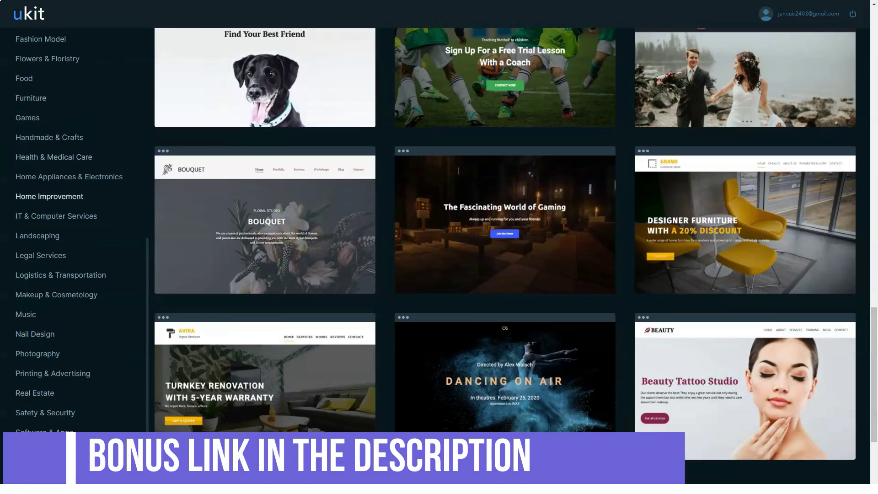
{"action": "scroll", "coordinate": [68, 274], "scroll_direction": "down", "scroll_amount": 1}
{"action": "scroll", "coordinate": [69, 275], "scroll_direction": "up", "scroll_amount": 4}
{"action": "scroll", "coordinate": [69, 275], "scroll_direction": "up", "scroll_amount": 4}
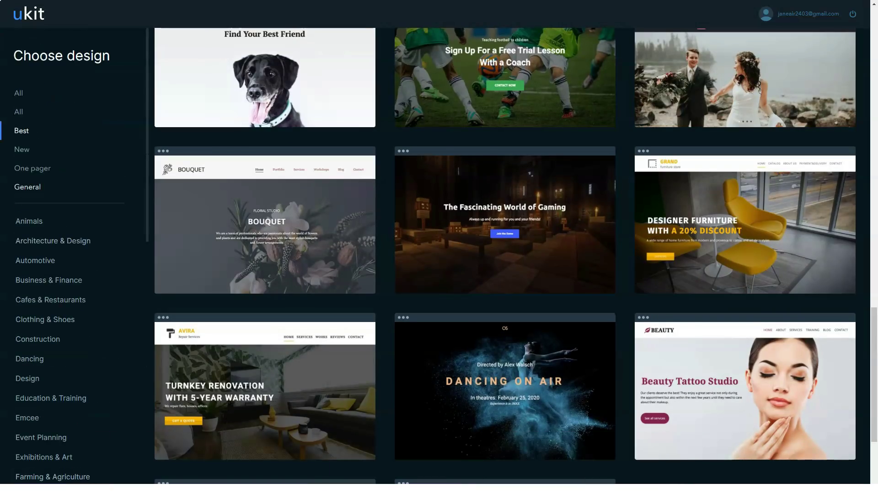
{"action": "scroll", "coordinate": [265, 329], "scroll_direction": "up", "scroll_amount": 2}
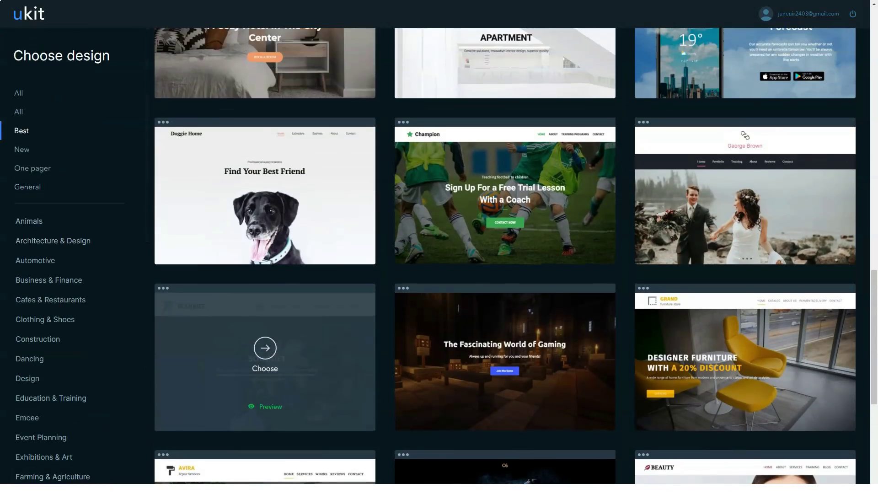
Choose the Doggie Home design for a new site and start the Let's Go! tour
{"action": "left_click", "coordinate": [265, 349]}
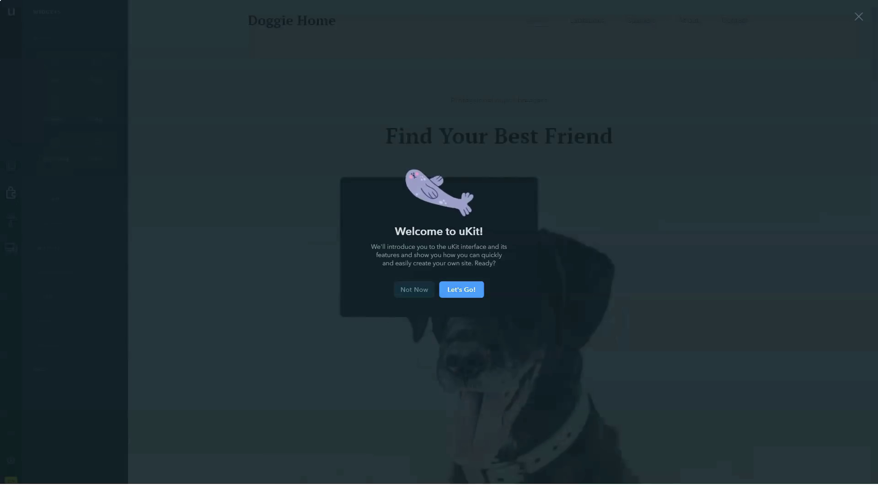
{"action": "left_click", "coordinate": [461, 289]}
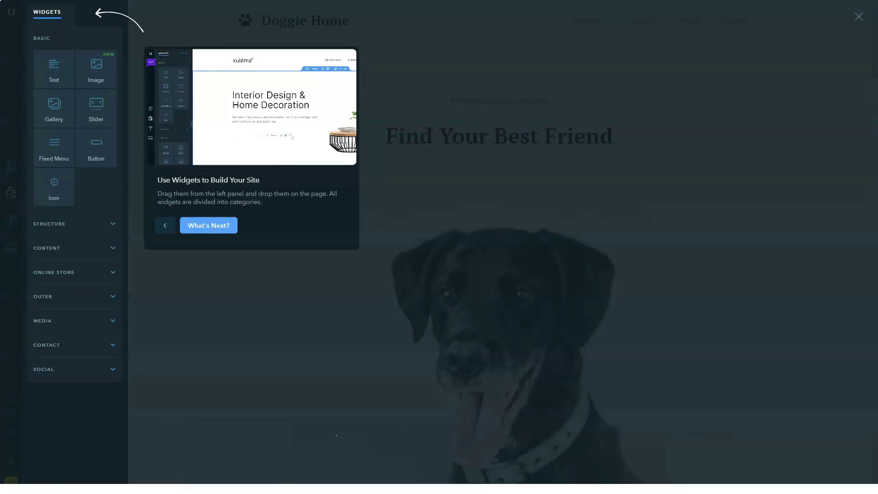
Go through the tour's blocks, page control, widget settings, left panel and publishing tips
{"action": "left_click", "coordinate": [209, 225]}
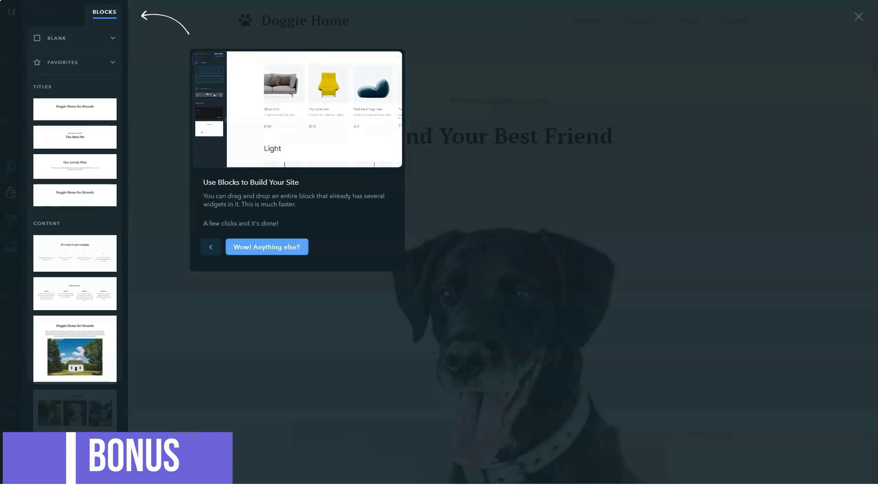
{"action": "left_click", "coordinate": [267, 246]}
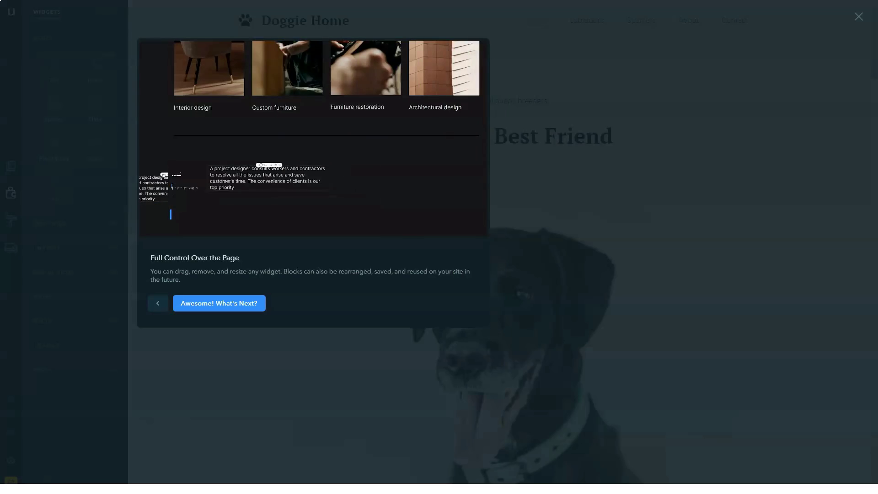
{"action": "key", "text": "Return"}
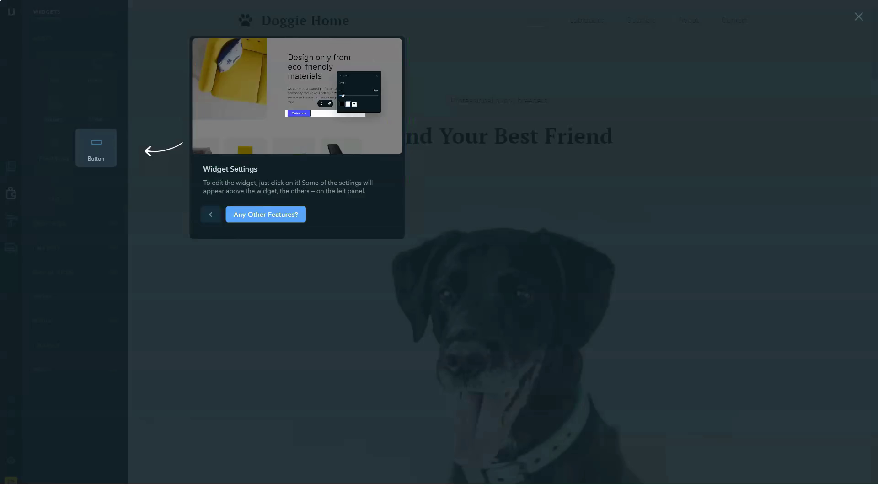
{"action": "left_click", "coordinate": [265, 214]}
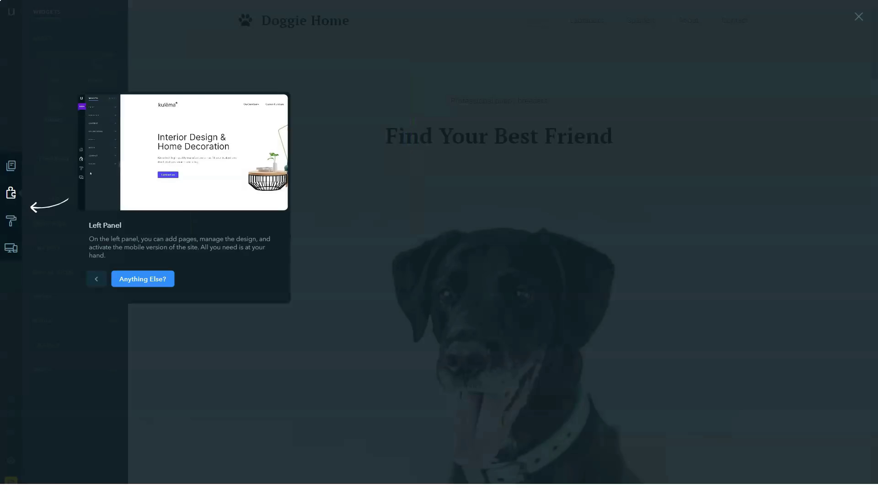
{"action": "left_click", "coordinate": [143, 279]}
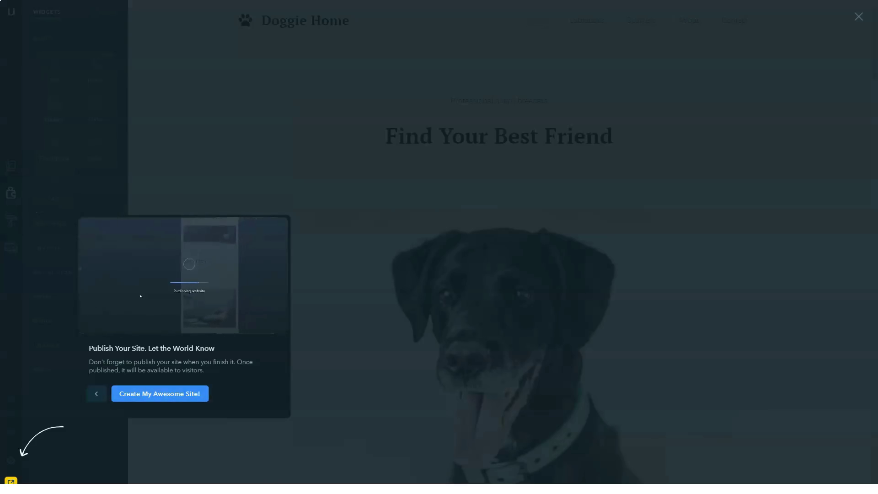
{"action": "left_click", "coordinate": [160, 394]}
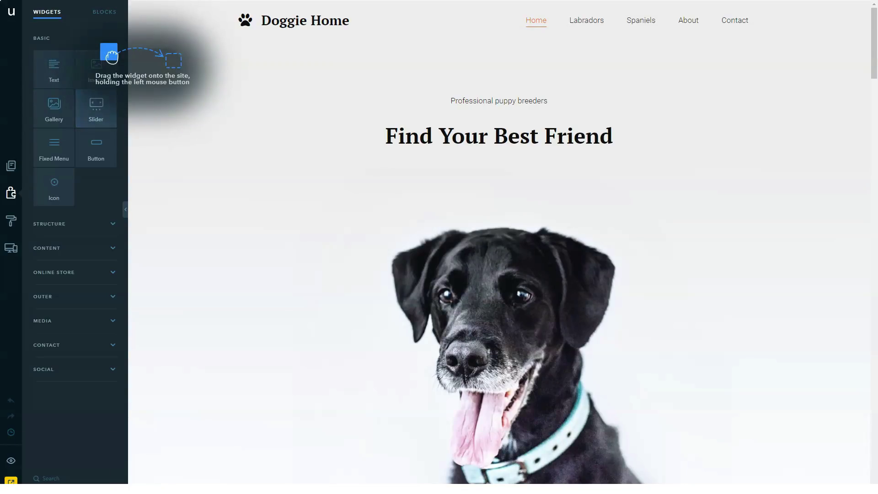
Add a Text widget below the tagline and an Image widget beside Find Your Best Friend
{"action": "left_click_drag", "start_coordinate": [55, 69], "coordinate": [343, 96]}
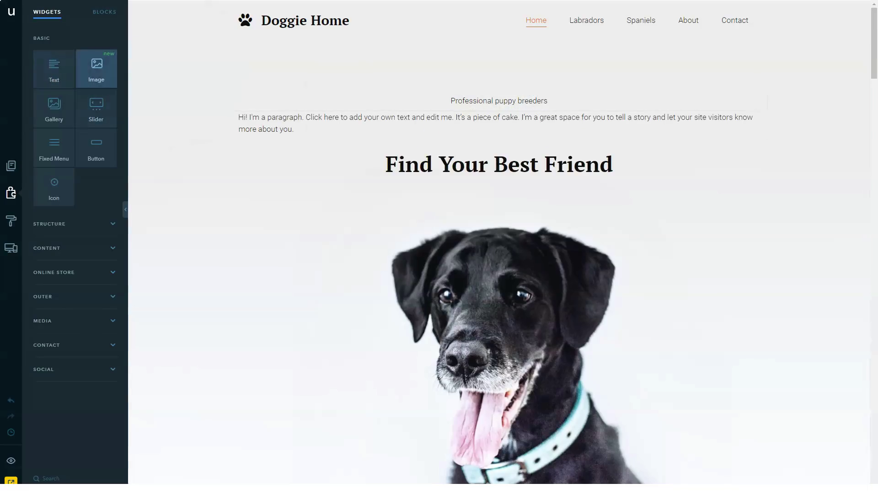
{"action": "left_click_drag", "start_coordinate": [96, 68], "coordinate": [277, 242]}
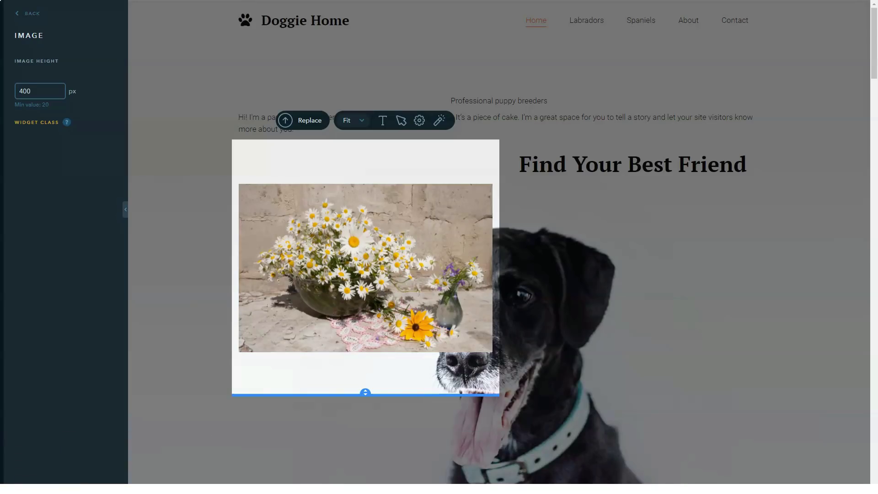
{"action": "type", "text": "226"}
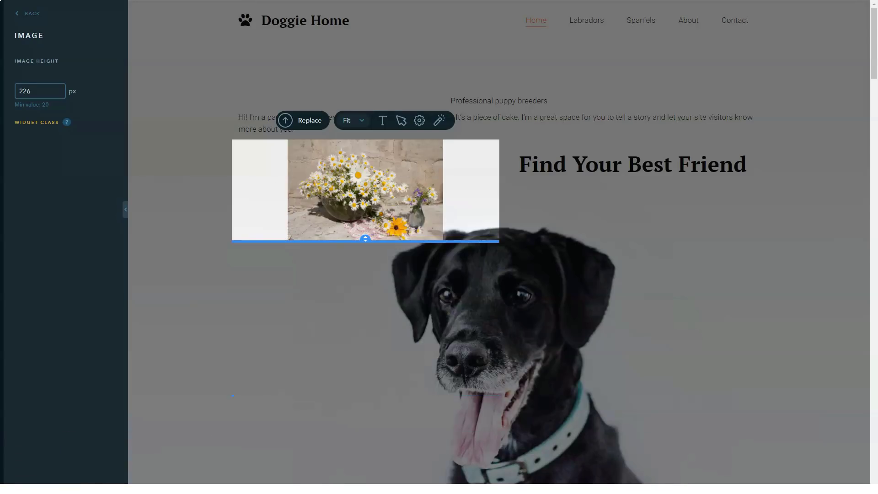
Set the daisy image to 226 px, review its library and SEO alt/title settings, then deselect
{"action": "left_click", "coordinate": [303, 120]}
{"action": "left_click", "coordinate": [419, 121]}
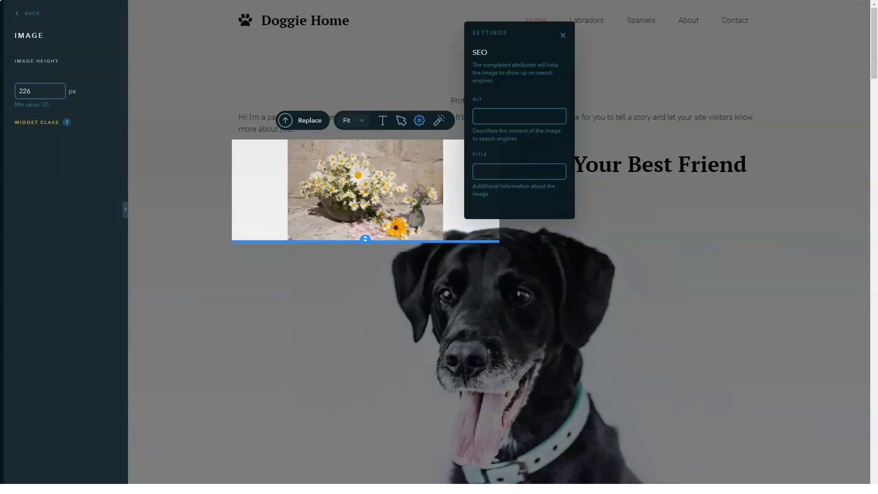
{"action": "key", "text": "Escape"}
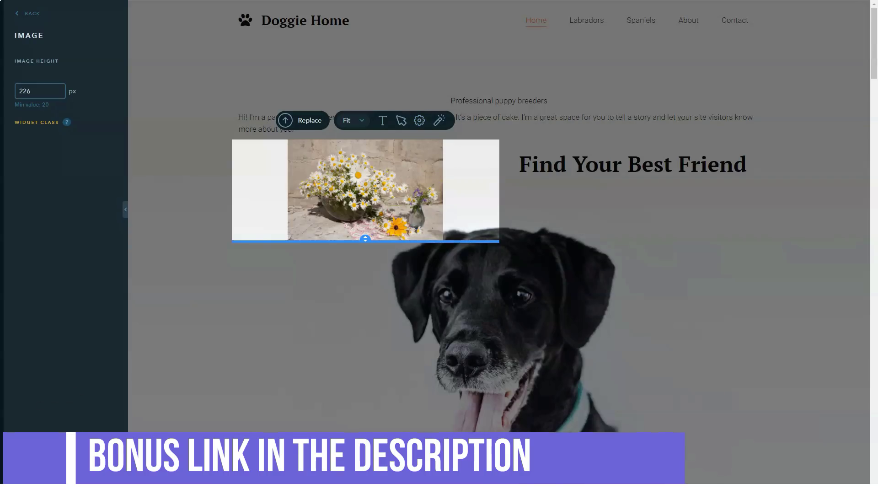
{"action": "key", "text": "Escape"}
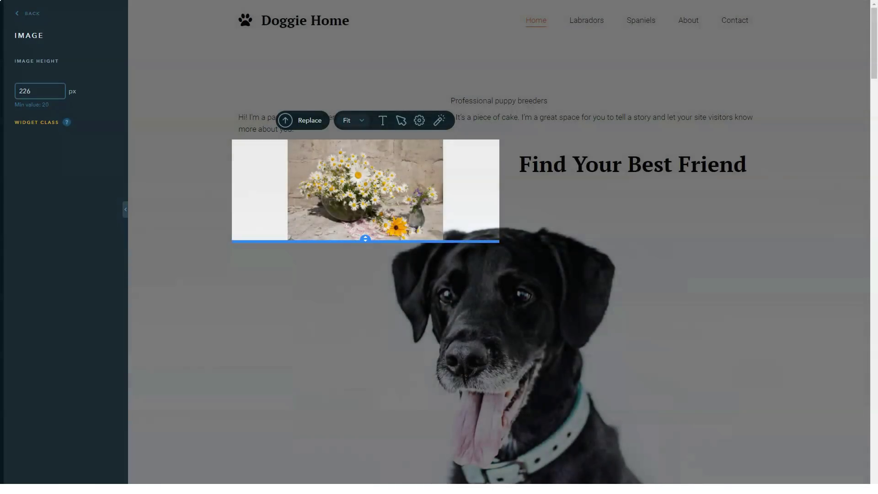
Delete the flower image, Find Your Best Friend heading, placeholder paragraph and puppy-breeders tagline
{"action": "key", "text": "Escape"}
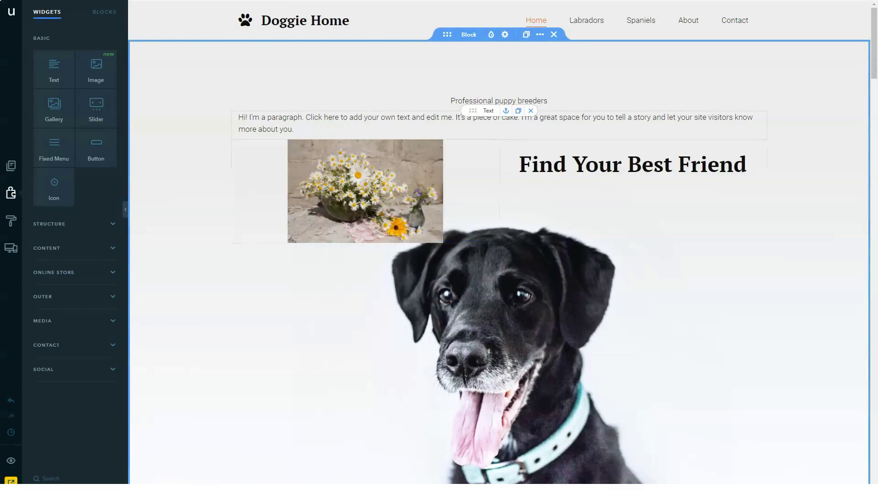
{"action": "left_click", "coordinate": [400, 139]}
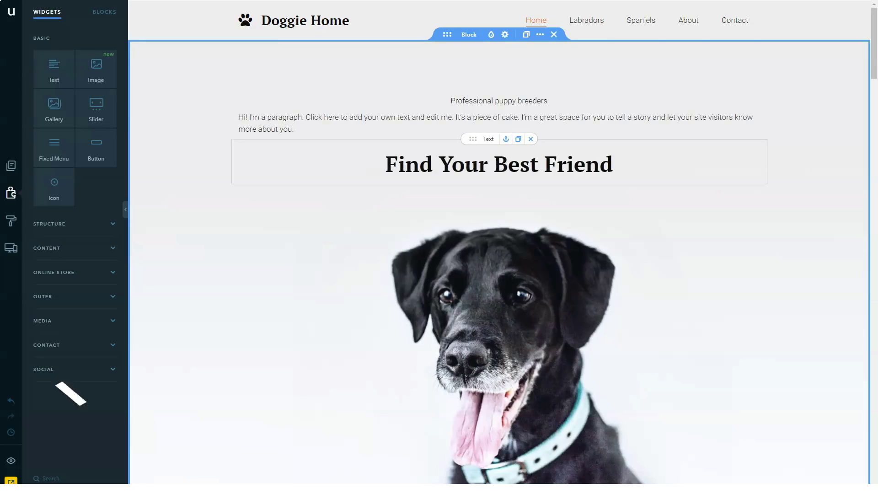
{"action": "left_click", "coordinate": [530, 139]}
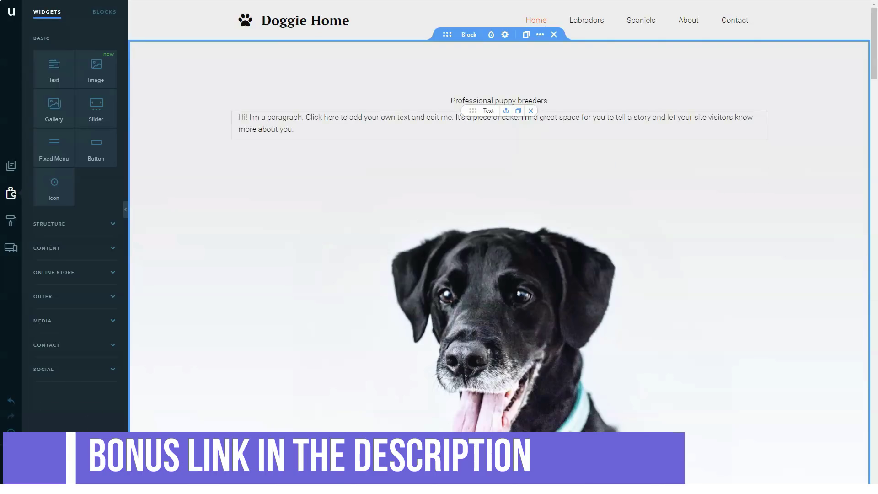
{"action": "left_click", "coordinate": [530, 110]}
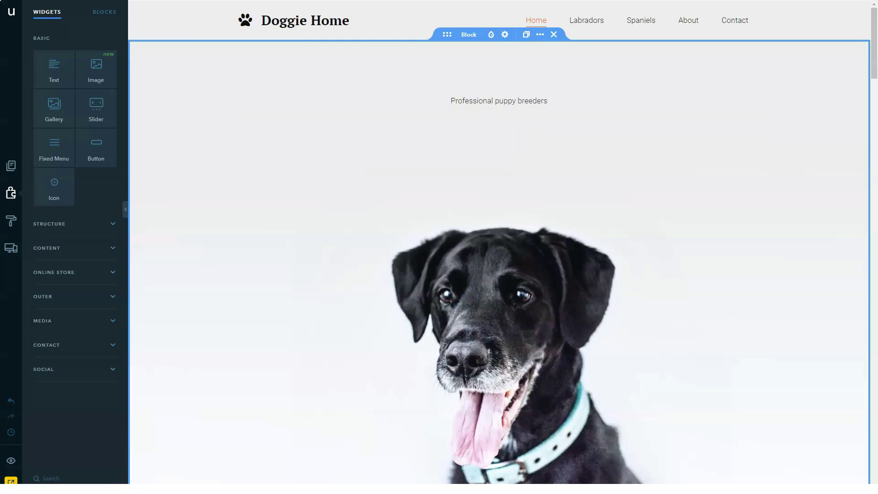
{"action": "left_click", "coordinate": [530, 94]}
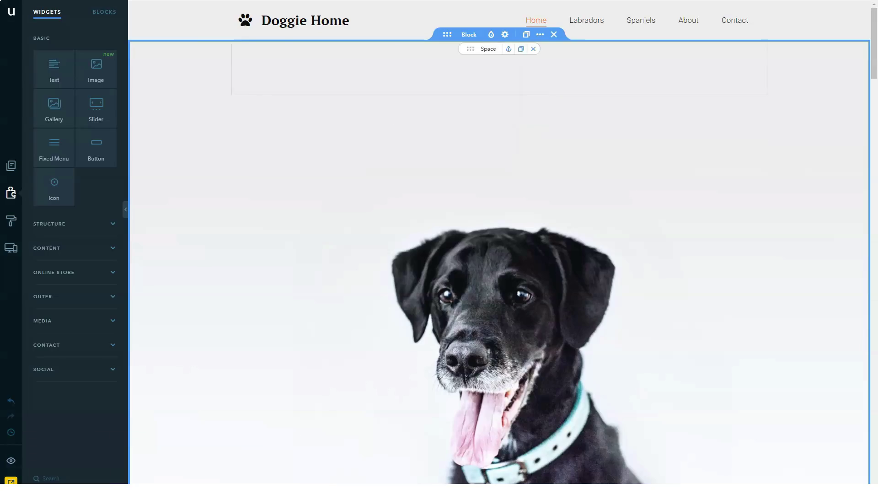
{"action": "scroll", "coordinate": [499, 260], "scroll_direction": "down", "scroll_amount": 3}
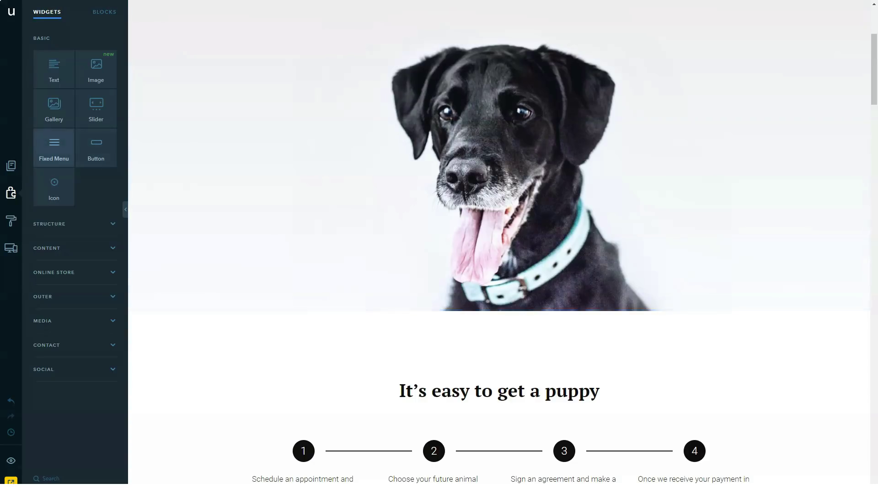
Place a slider, a six-photo gallery and a button below the dog photo
{"action": "left_click", "coordinate": [96, 107]}
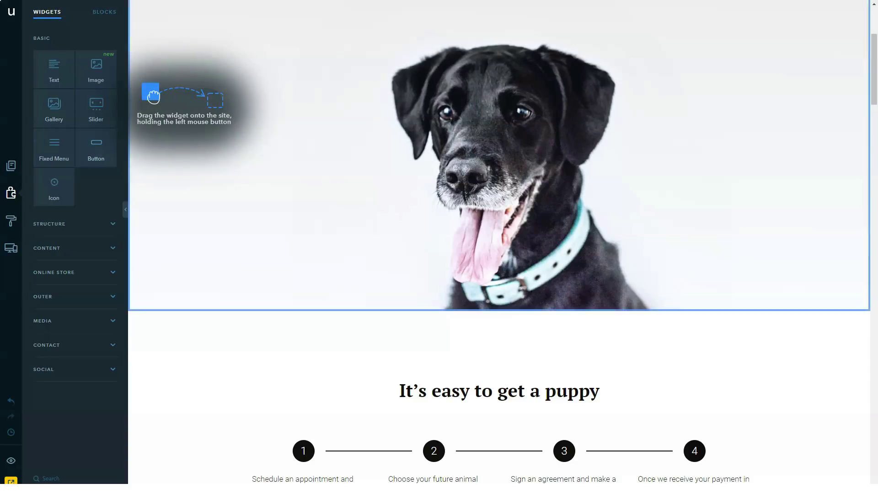
{"action": "left_click_drag", "start_coordinate": [96, 108], "coordinate": [327, 333]}
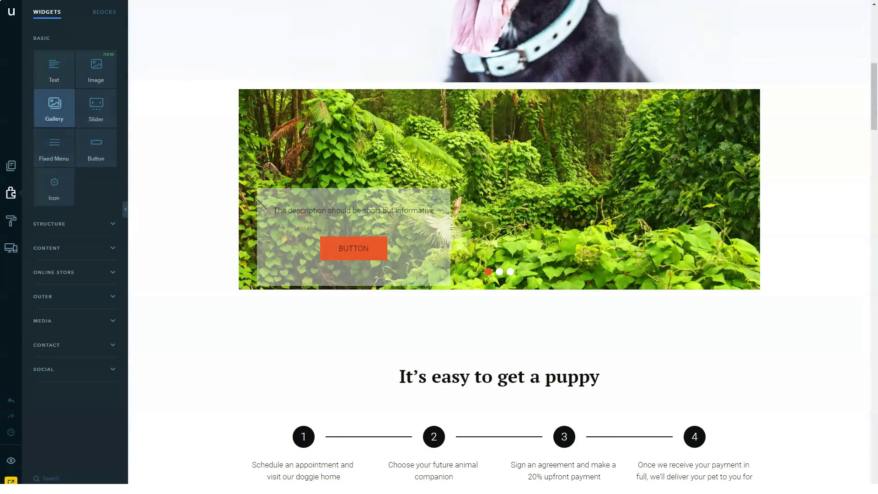
{"action": "left_click_drag", "start_coordinate": [54, 108], "coordinate": [381, 325]}
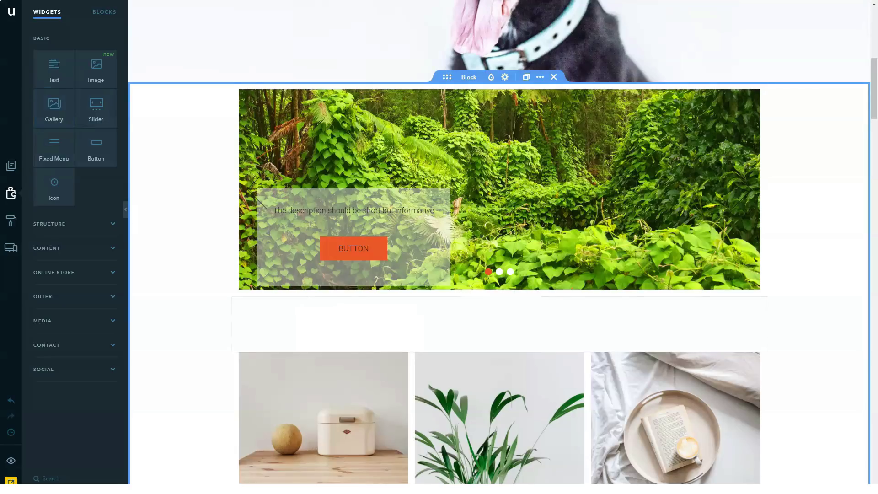
{"action": "scroll", "coordinate": [499, 274], "scroll_direction": "down", "scroll_amount": 1}
{"action": "scroll", "coordinate": [499, 274], "scroll_direction": "down", "scroll_amount": 1}
{"action": "scroll", "coordinate": [499, 274], "scroll_direction": "down", "scroll_amount": 3}
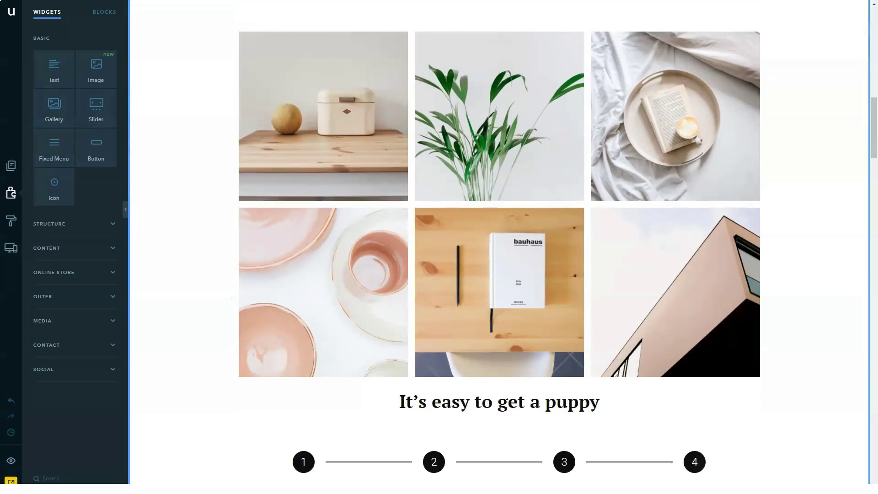
{"action": "scroll", "coordinate": [499, 274], "scroll_direction": "down", "scroll_amount": 2}
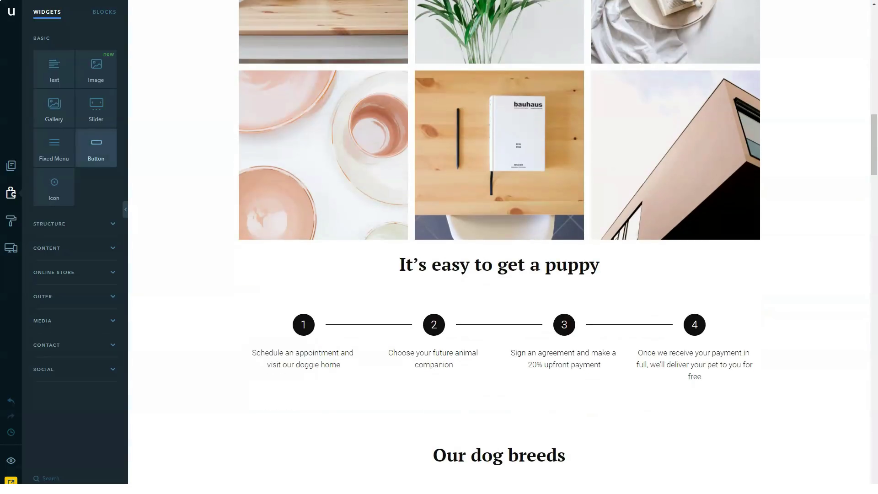
{"action": "left_click_drag", "start_coordinate": [97, 148], "coordinate": [437, 253]}
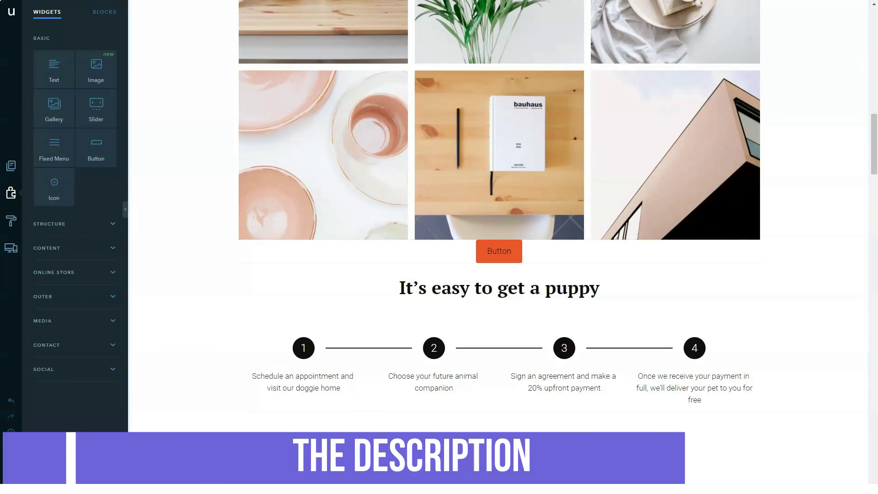
Add an icon under the puppy heading, plus a spacer and divider below the steps
{"action": "mouse_move", "coordinate": [53, 185]}
{"action": "left_mouse_down"}
{"action": "mouse_move", "coordinate": [286, 315]}
{"action": "mouse_move", "coordinate": [268, 317]}
{"action": "left_mouse_up"}
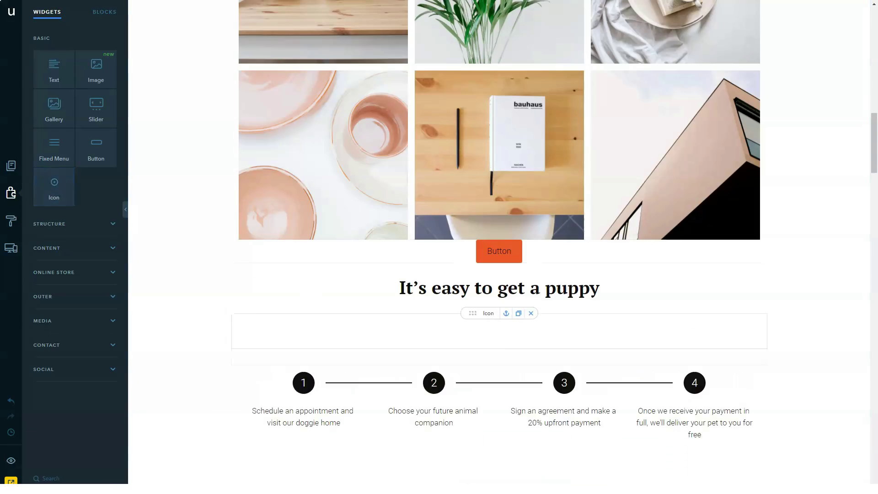
{"action": "scroll", "coordinate": [500, 242], "scroll_direction": "down", "scroll_amount": 3}
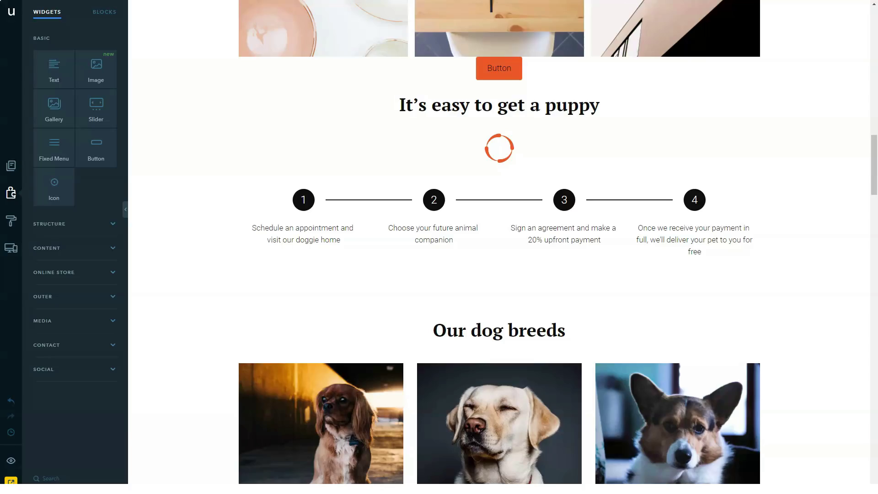
{"action": "left_click", "coordinate": [62, 224]}
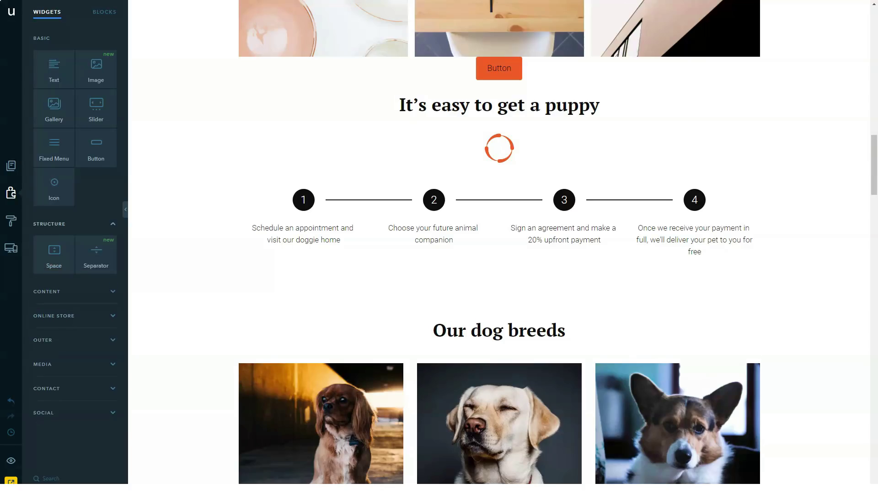
{"action": "left_click_drag", "start_coordinate": [53, 253], "coordinate": [398, 278]}
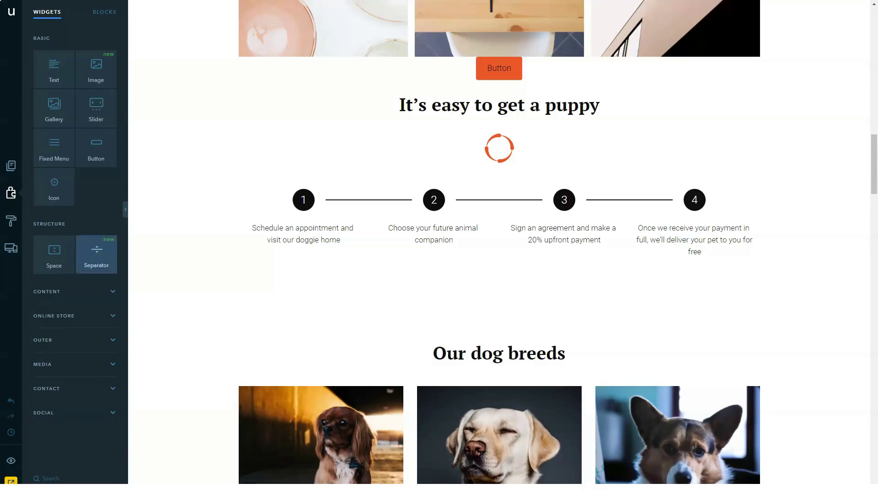
{"action": "left_click_drag", "start_coordinate": [96, 254], "coordinate": [399, 312]}
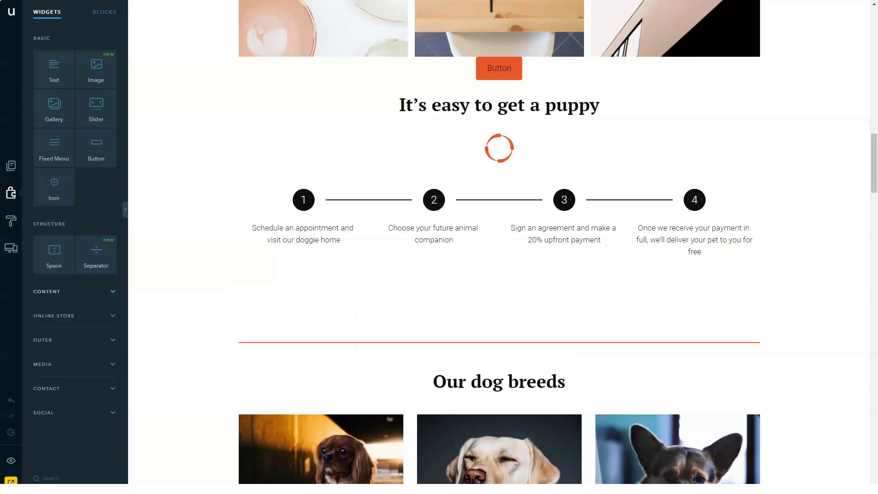
Add reviews carousels, a steps block, service card, Google search and news widget near Our dog breeds
{"action": "left_click", "coordinate": [47, 291]}
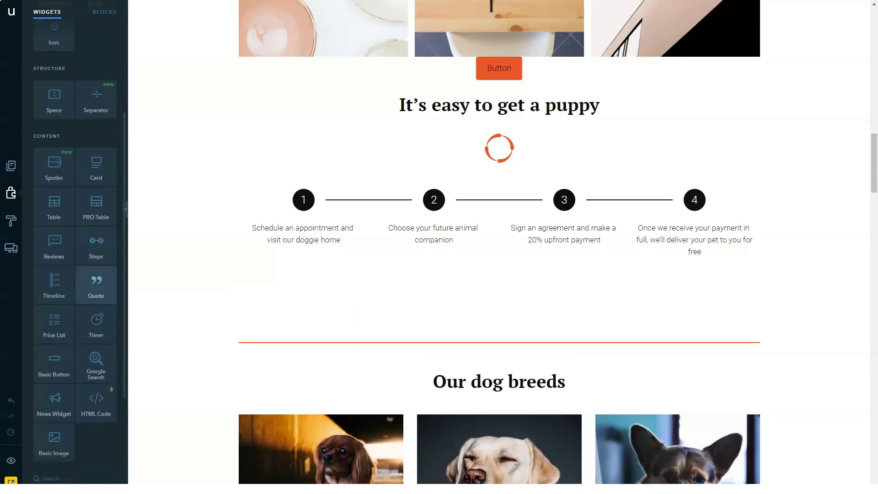
{"action": "left_click_drag", "start_coordinate": [53, 245], "coordinate": [359, 353]}
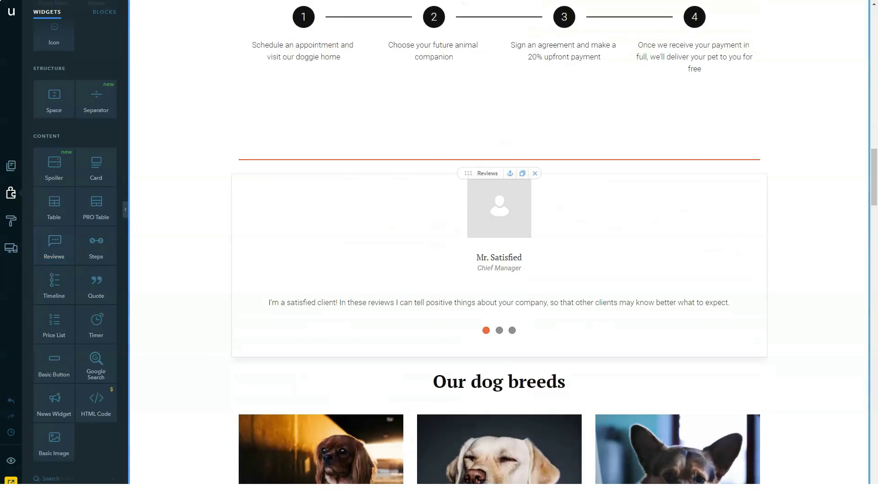
{"action": "mouse_move", "coordinate": [96, 243]}
{"action": "left_mouse_down"}
{"action": "mouse_move", "coordinate": [354, 331]}
{"action": "mouse_move", "coordinate": [385, 357]}
{"action": "left_mouse_up"}
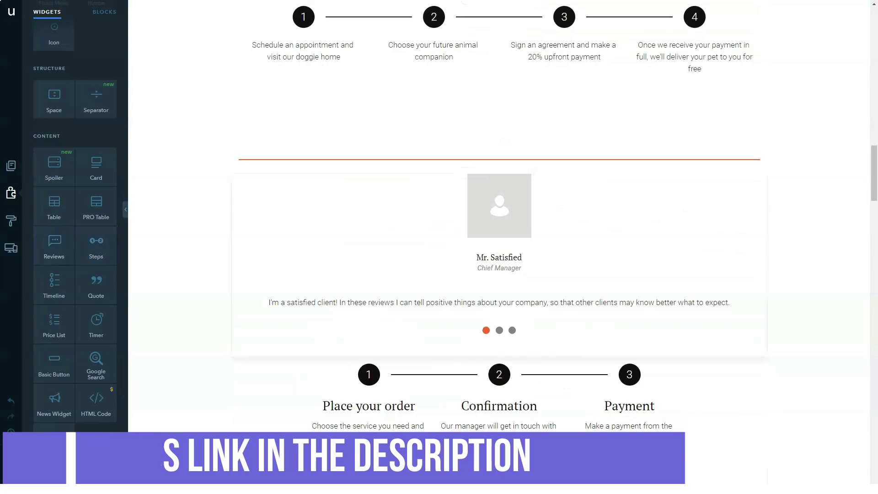
{"action": "scroll", "coordinate": [500, 275], "scroll_direction": "down", "scroll_amount": 2}
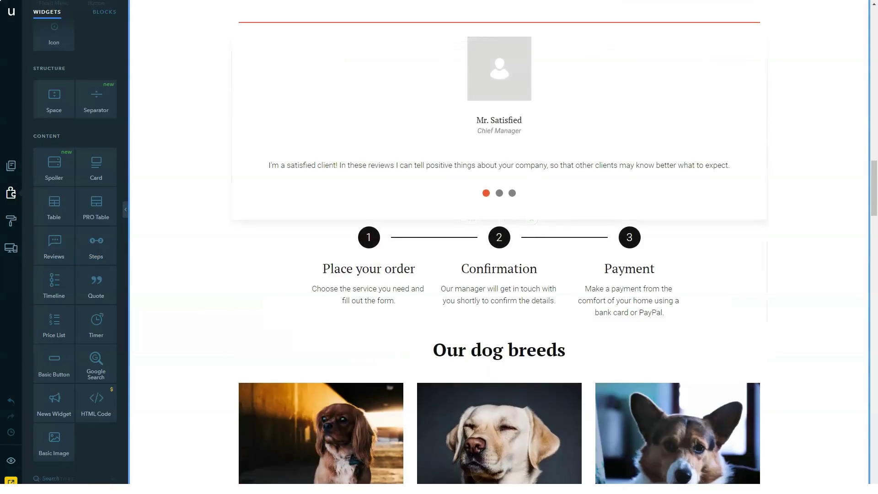
{"action": "left_click_drag", "start_coordinate": [97, 167], "coordinate": [359, 340]}
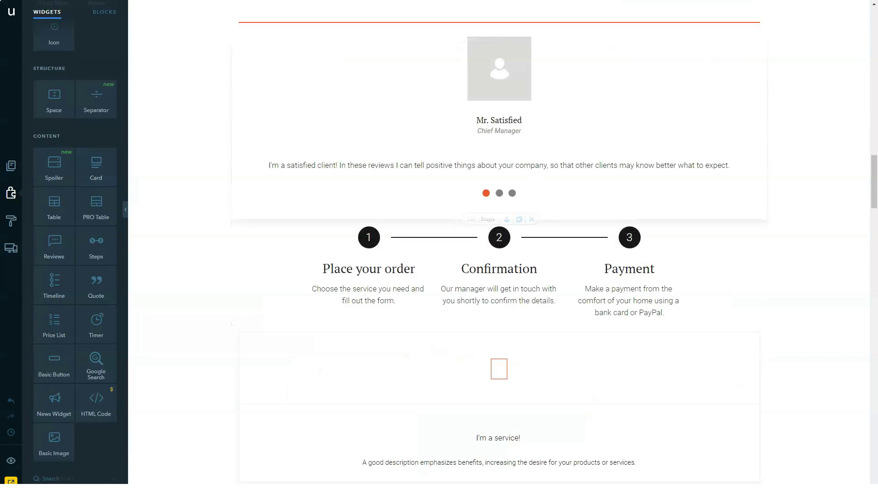
{"action": "scroll", "coordinate": [499, 275], "scroll_direction": "down", "scroll_amount": 2}
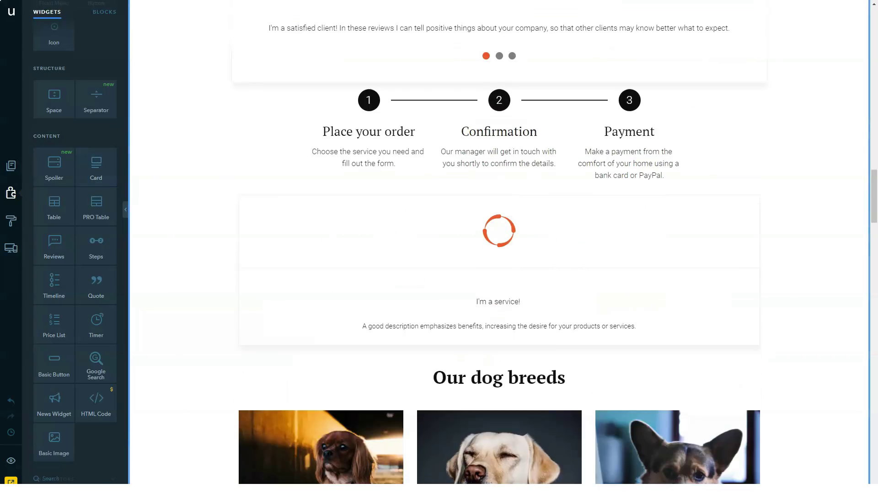
{"action": "scroll", "coordinate": [499, 275], "scroll_direction": "down", "scroll_amount": 1}
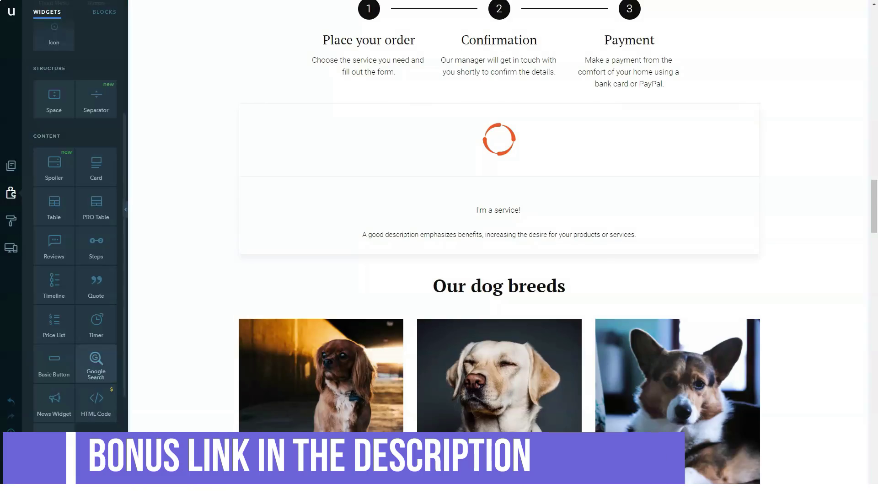
{"action": "left_click_drag", "start_coordinate": [96, 364], "coordinate": [435, 263]}
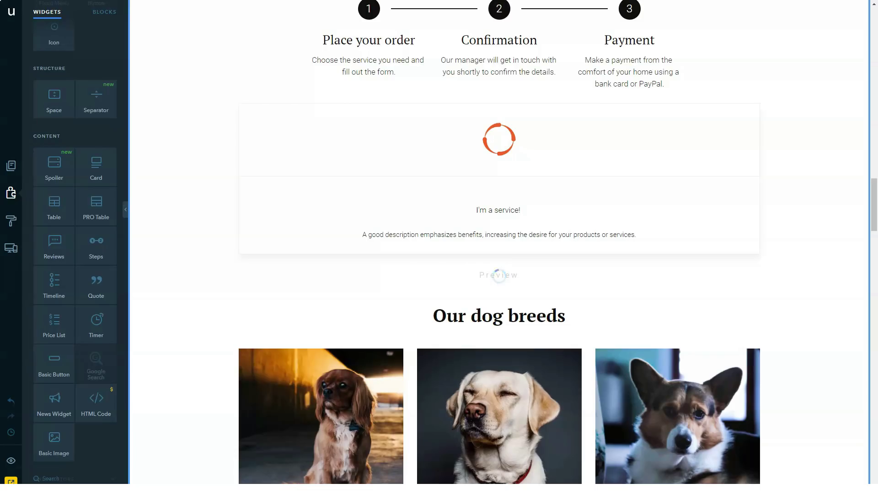
{"action": "scroll", "coordinate": [500, 242], "scroll_direction": "down", "scroll_amount": 2}
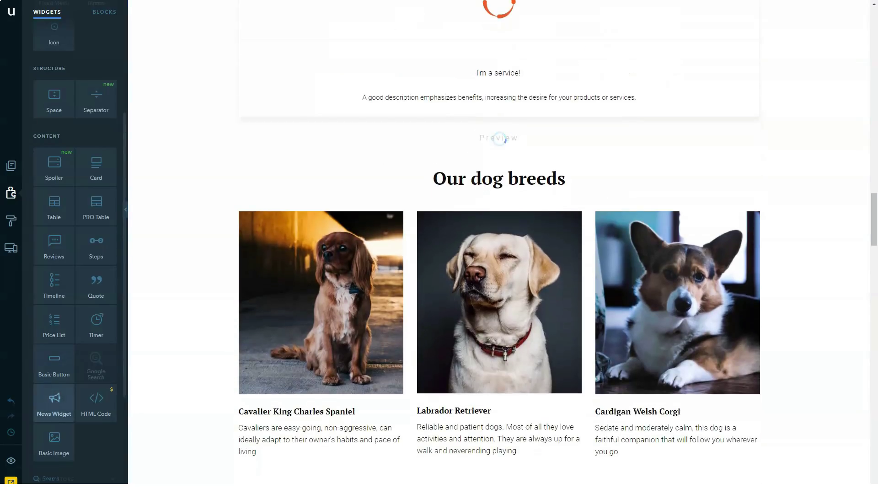
{"action": "left_click_drag", "start_coordinate": [53, 401], "coordinate": [366, 175]}
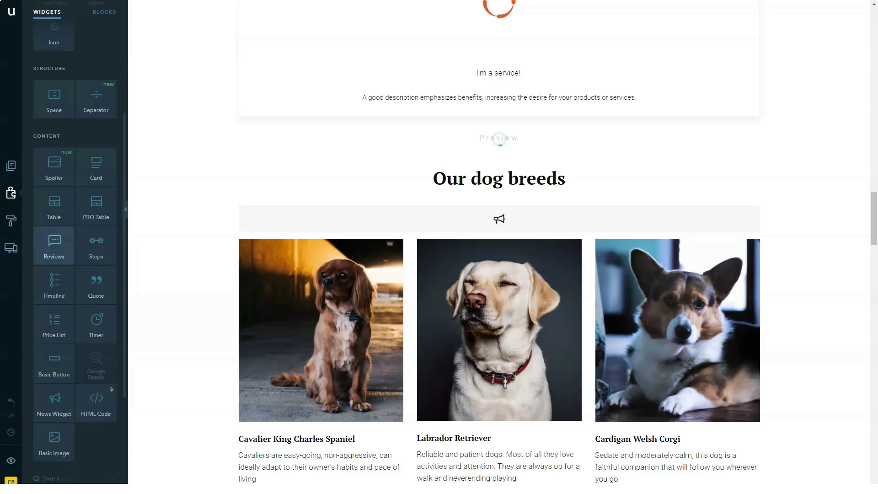
{"action": "left_click_drag", "start_coordinate": [54, 243], "coordinate": [275, 218]}
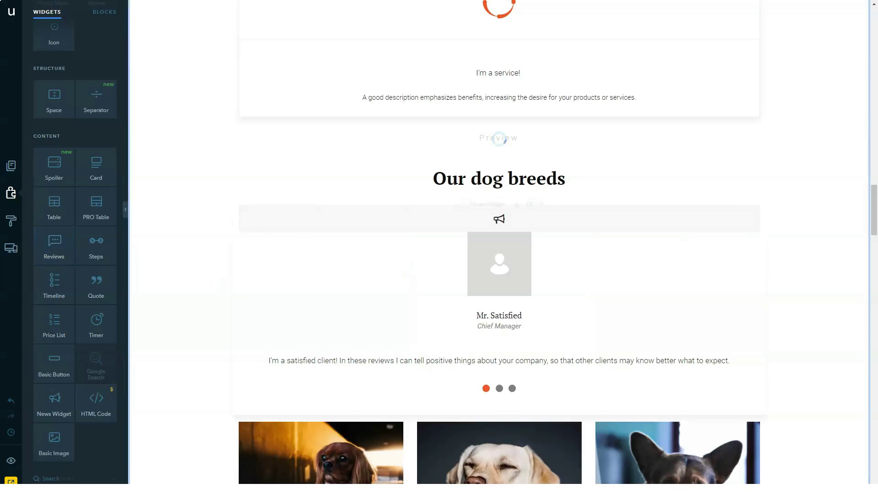
{"action": "scroll", "coordinate": [499, 247], "scroll_direction": "down", "scroll_amount": 3}
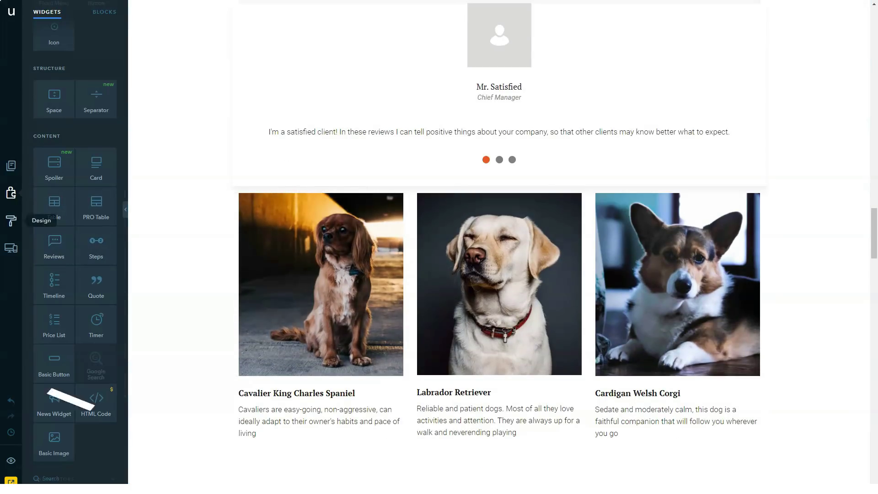
{"action": "scroll", "coordinate": [74, 240], "scroll_direction": "down", "scroll_amount": 2}
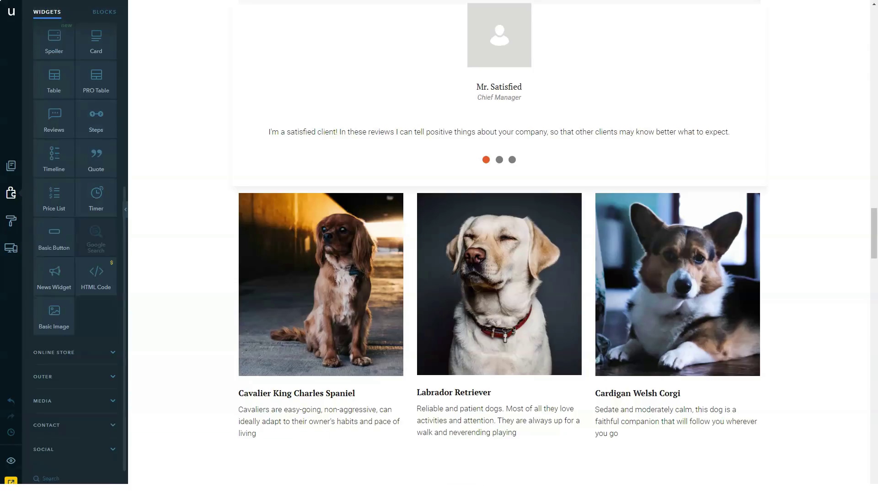
Activate the free eCommerce trial from the Online Store Product widget and acknowledge the confirmation
{"action": "left_click", "coordinate": [68, 351]}
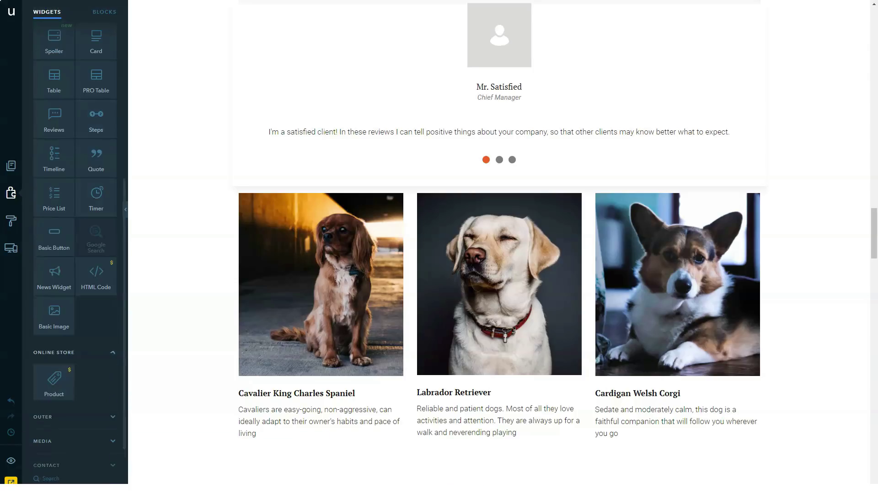
{"action": "left_click", "coordinate": [54, 380]}
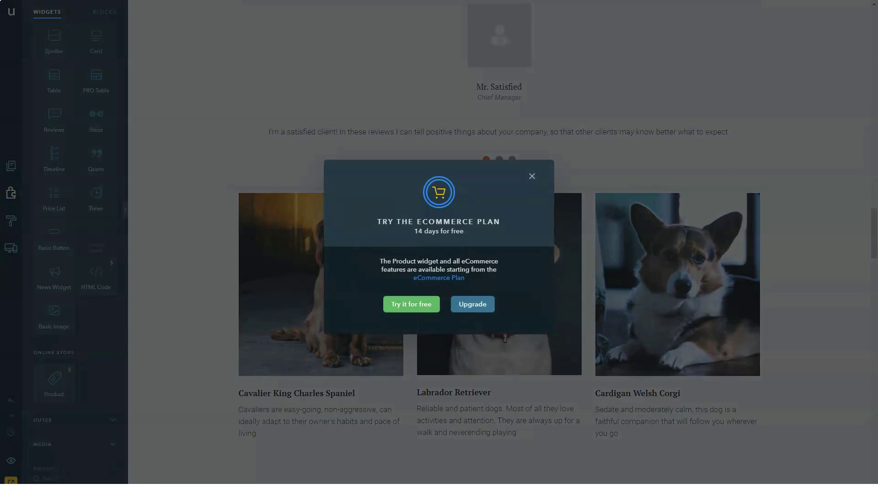
{"action": "left_click", "coordinate": [411, 304]}
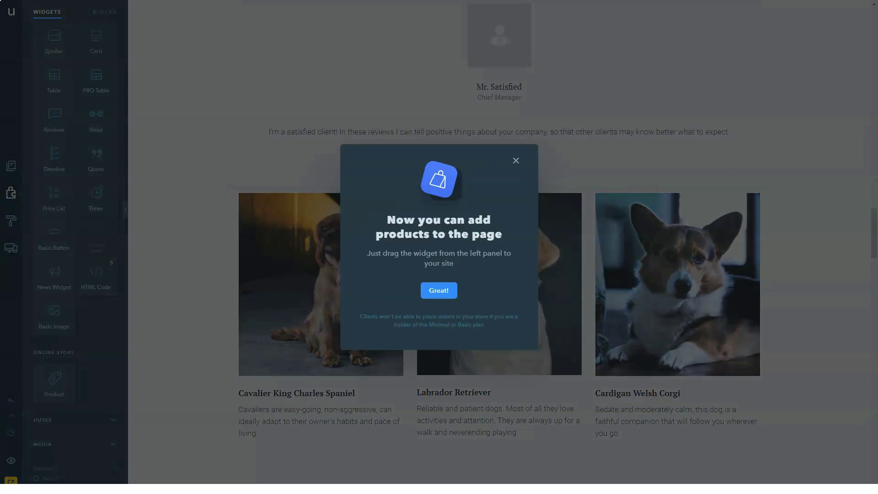
{"action": "left_click", "coordinate": [438, 290]}
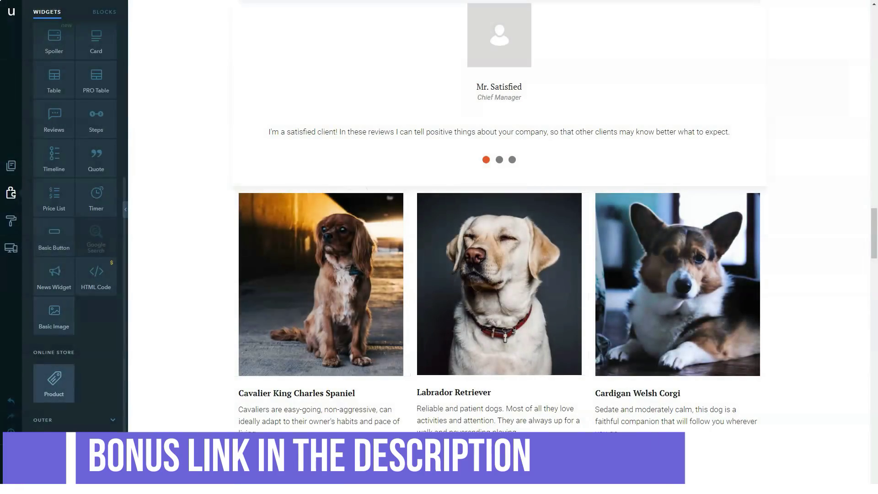
Place a product card above the breed cards, then an Ecwid store and cost calculator below them
{"action": "left_click_drag", "start_coordinate": [54, 383], "coordinate": [415, 168]}
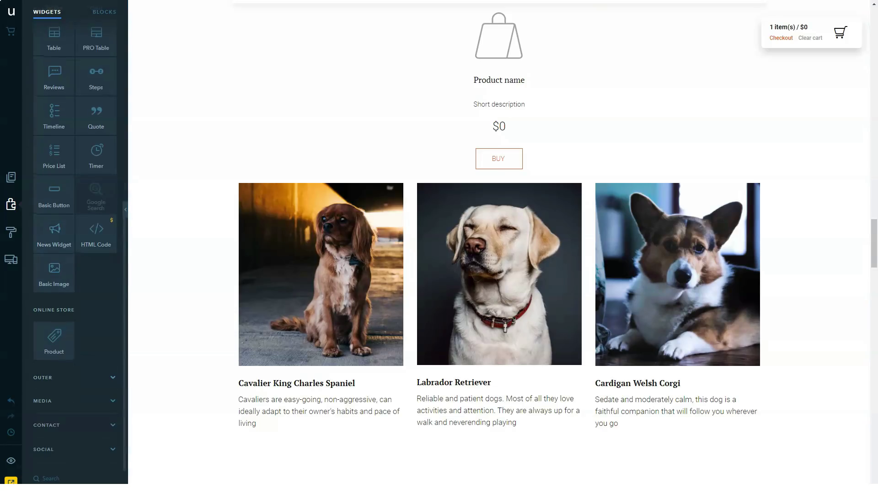
{"action": "left_click", "coordinate": [74, 376]}
{"action": "left_click_drag", "start_coordinate": [54, 404], "coordinate": [480, 384]}
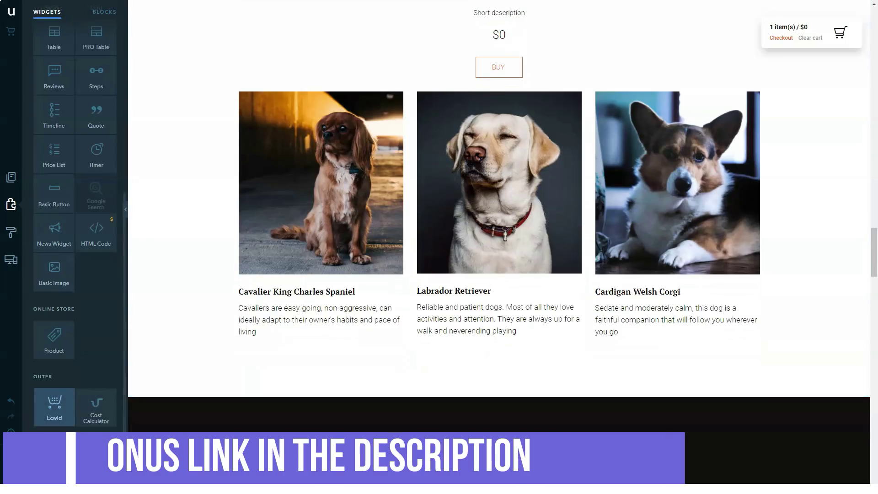
{"action": "left_click_drag", "start_coordinate": [53, 405], "coordinate": [368, 370]}
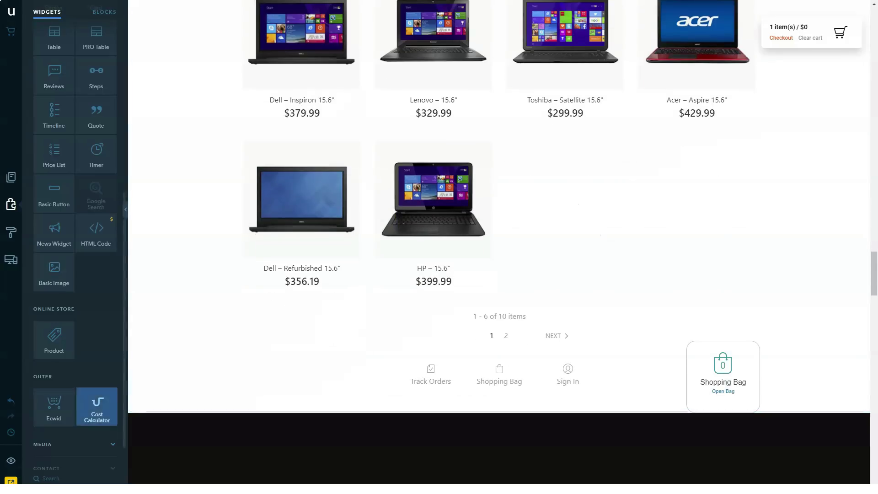
{"action": "left_click_drag", "start_coordinate": [98, 405], "coordinate": [407, 368]}
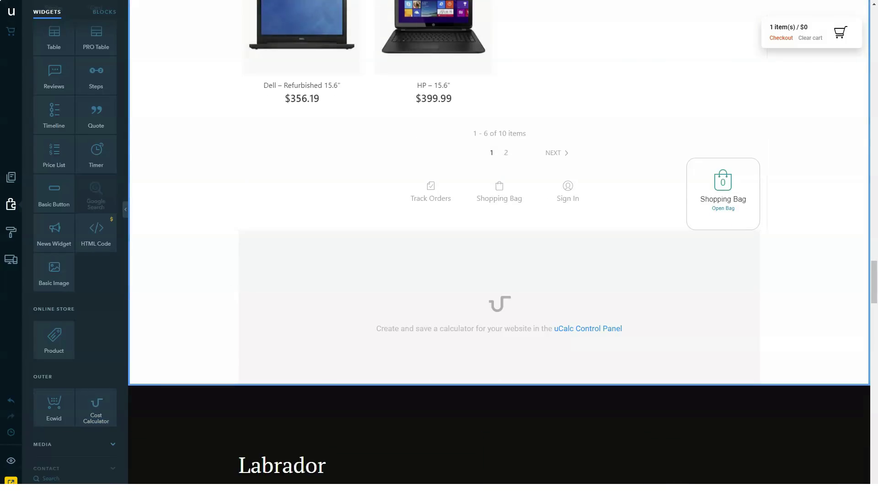
{"action": "scroll", "coordinate": [96, 364], "scroll_direction": "down", "scroll_amount": 1}
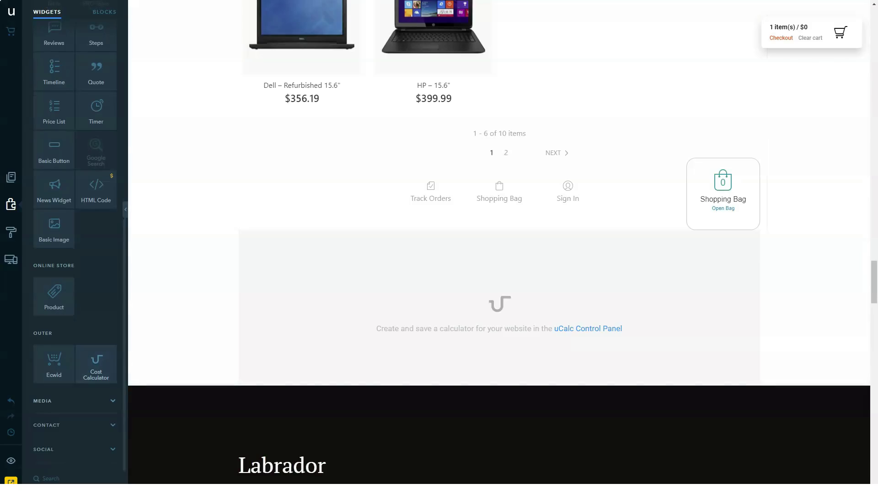
Add video, file download and SoundCloud blocks below the calculator, and SlideShare under the Labrador heading
{"action": "left_click", "coordinate": [96, 401]}
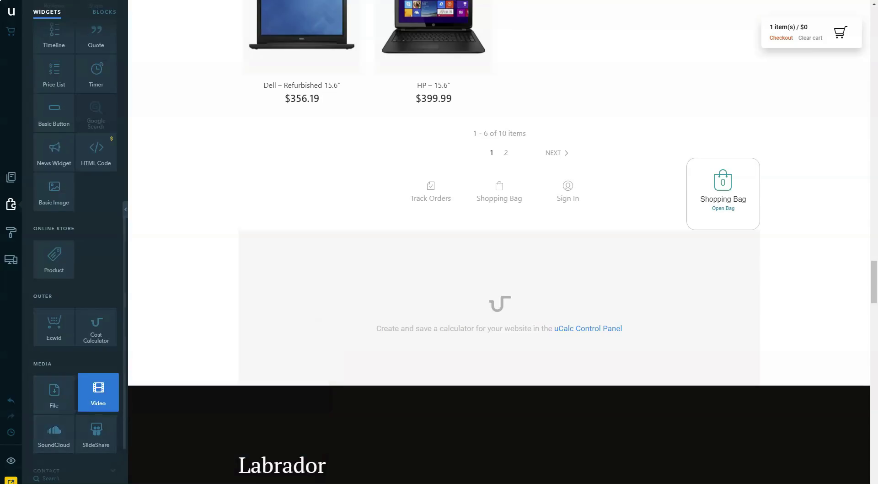
{"action": "left_click_drag", "start_coordinate": [96, 393], "coordinate": [361, 376]}
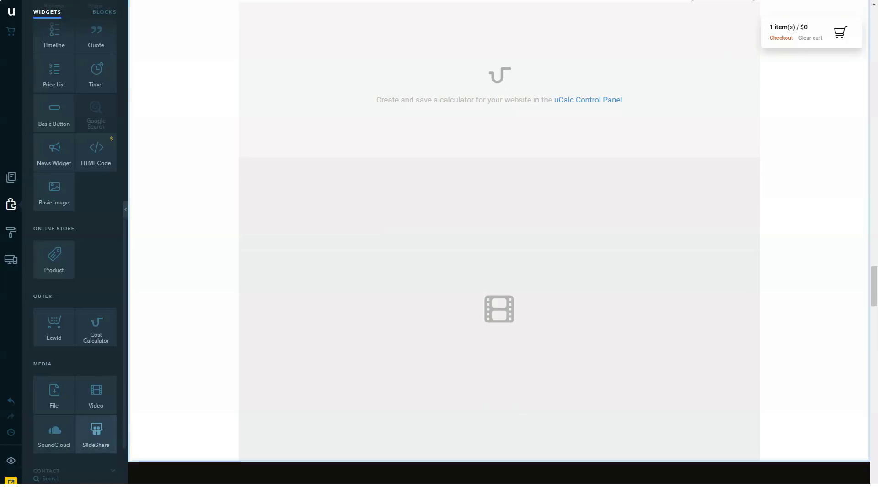
{"action": "left_click_drag", "start_coordinate": [54, 395], "coordinate": [402, 465]}
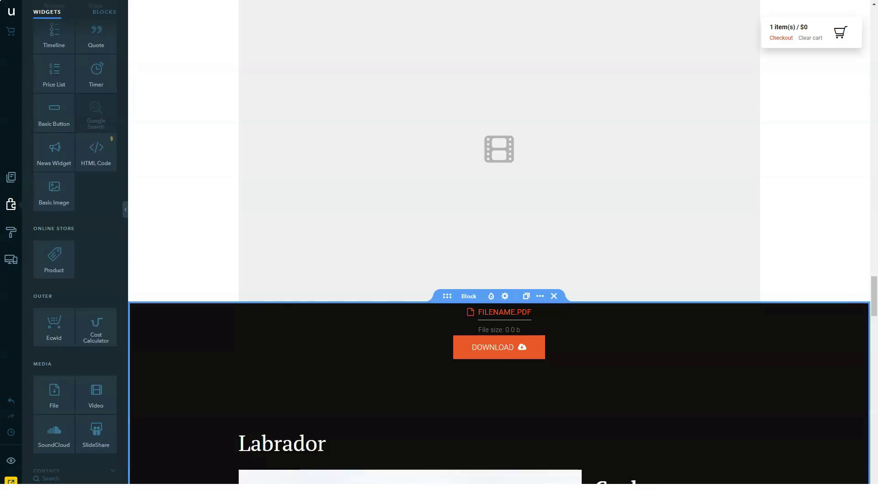
{"action": "left_click_drag", "start_coordinate": [54, 433], "coordinate": [412, 431]}
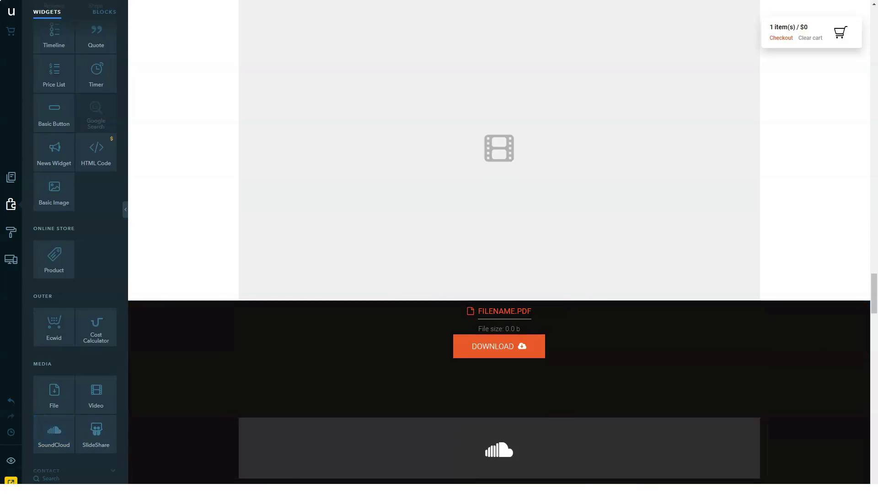
{"action": "scroll", "coordinate": [500, 275], "scroll_direction": "down", "scroll_amount": 2}
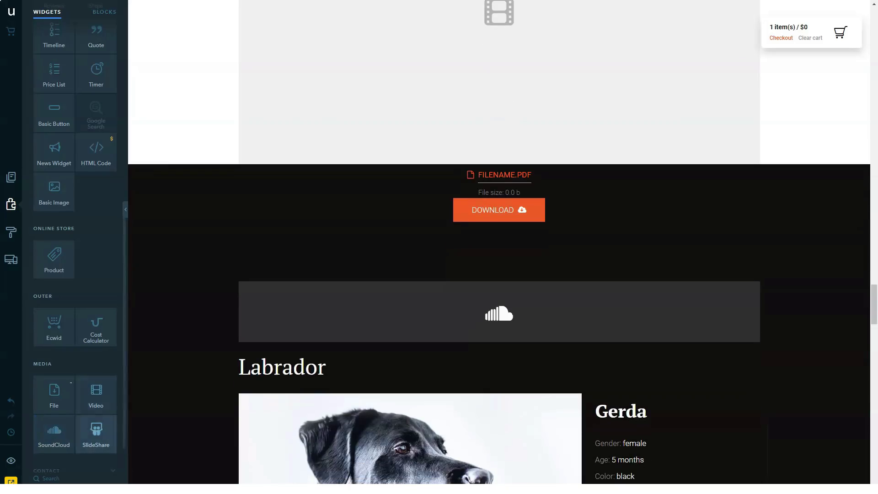
{"action": "left_click_drag", "start_coordinate": [96, 432], "coordinate": [479, 364]}
{"action": "scroll", "coordinate": [500, 343], "scroll_direction": "down", "scroll_amount": 2}
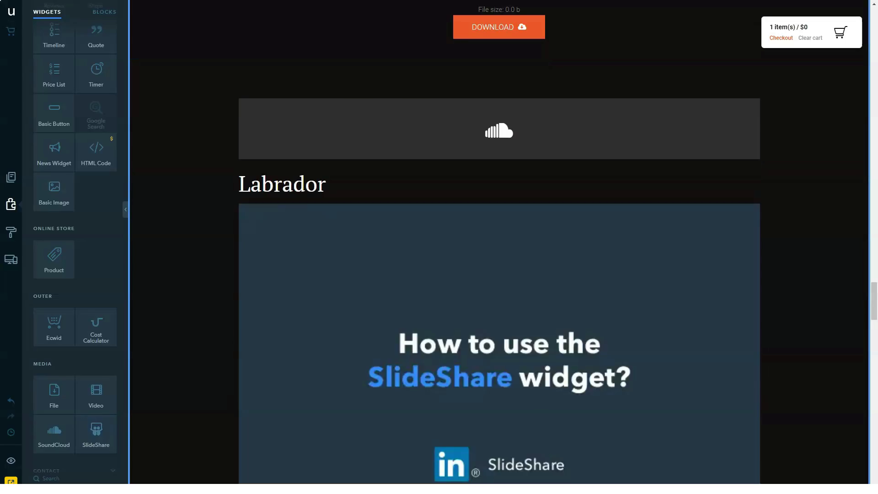
{"action": "scroll", "coordinate": [499, 274], "scroll_direction": "down", "scroll_amount": 3}
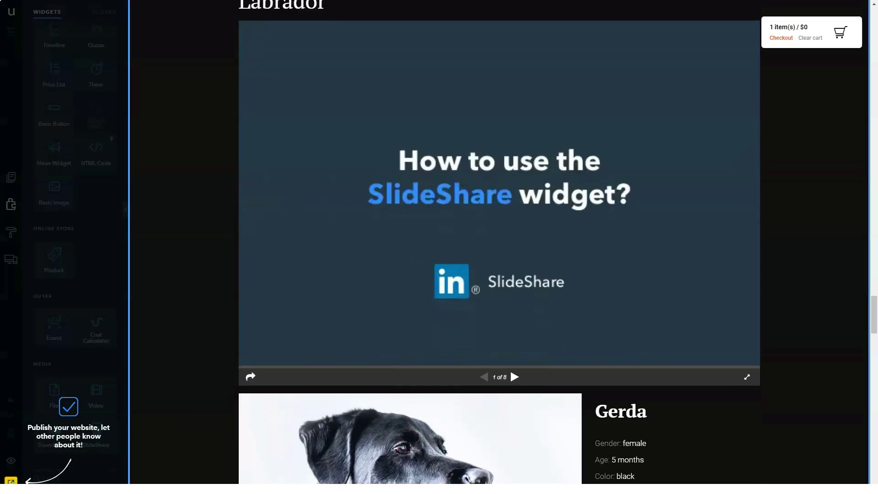
{"action": "scroll", "coordinate": [499, 274], "scroll_direction": "down", "scroll_amount": 3}
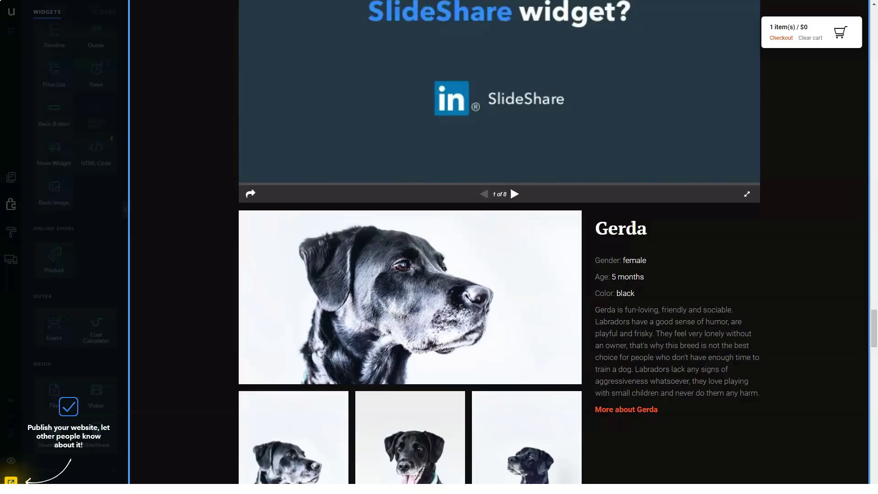
{"action": "scroll", "coordinate": [499, 275], "scroll_direction": "down", "scroll_amount": 2}
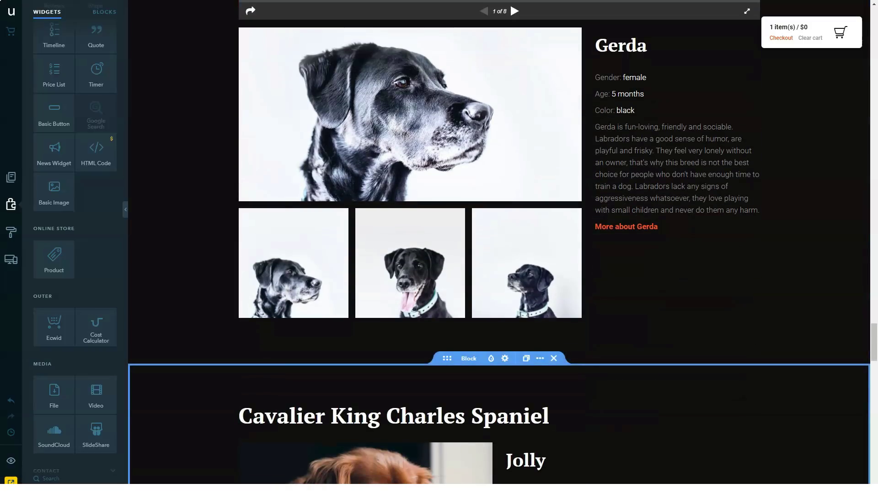
{"action": "scroll", "coordinate": [75, 247], "scroll_direction": "down", "scroll_amount": 1}
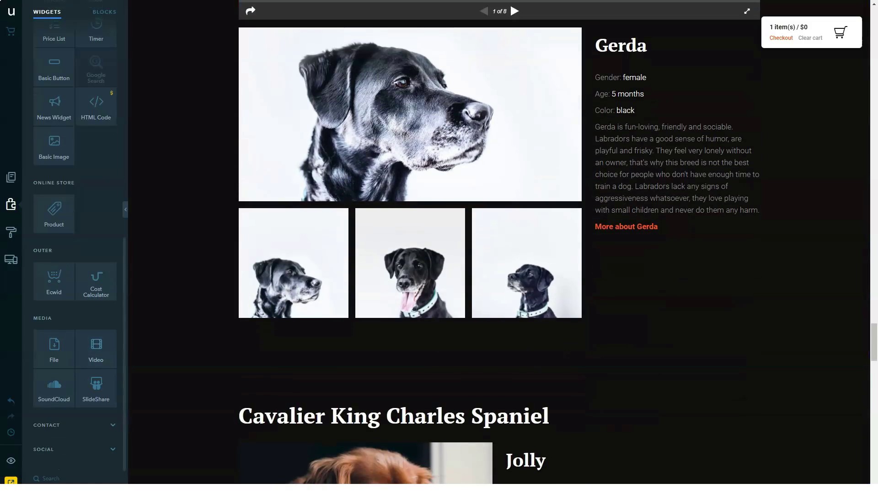
Add a MailChimp signup above Cavalier, a live chat widget, and a subscribe form above Man's Best Friend
{"action": "left_click", "coordinate": [74, 425]}
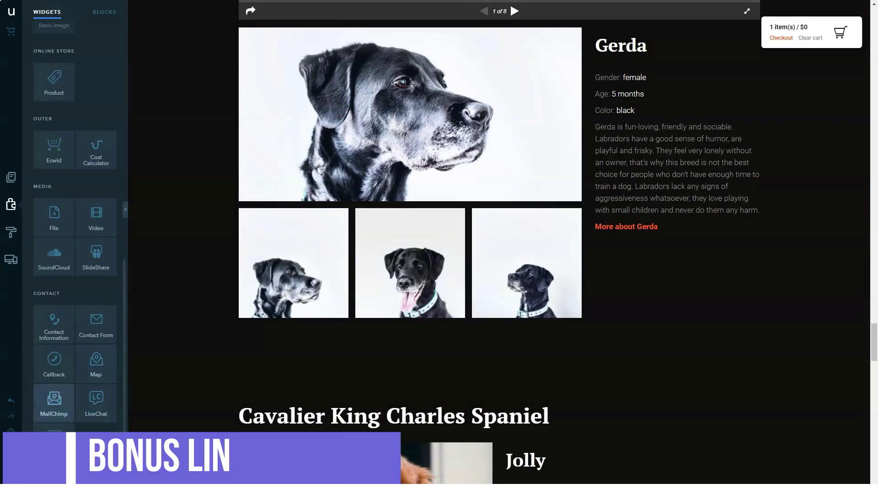
{"action": "left_click_drag", "start_coordinate": [54, 402], "coordinate": [344, 364]}
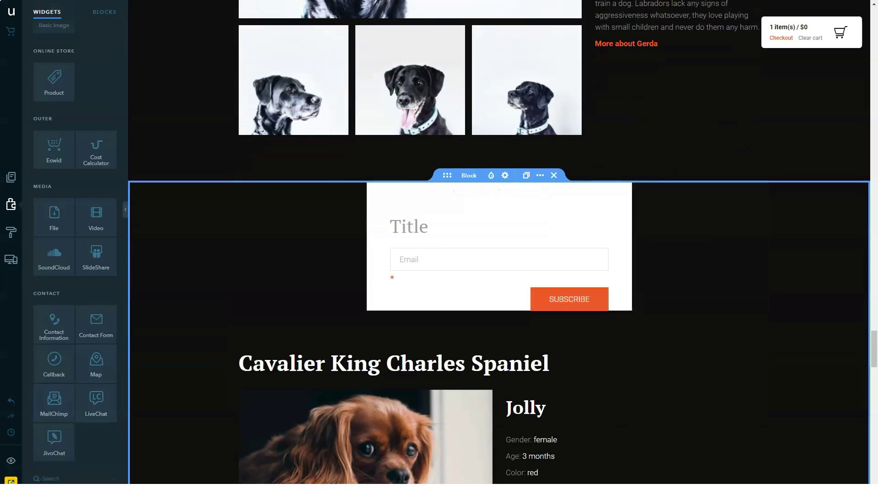
{"action": "left_click_drag", "start_coordinate": [96, 401], "coordinate": [408, 340]}
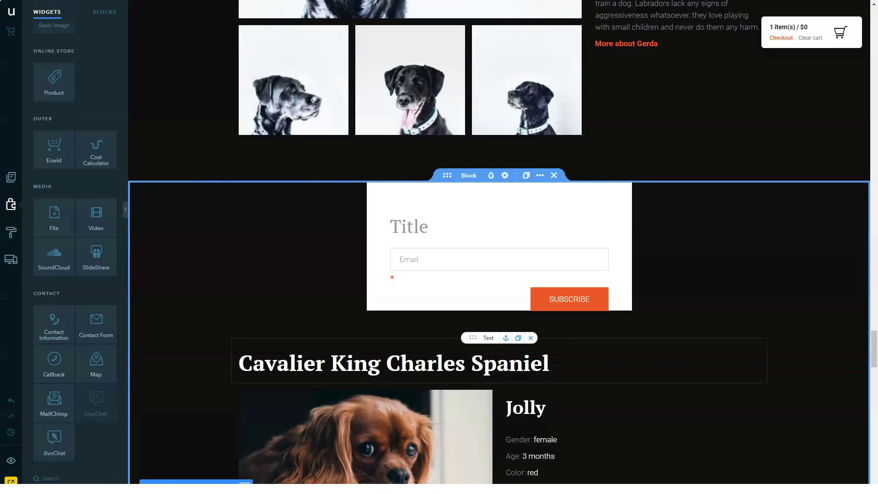
{"action": "scroll", "coordinate": [500, 274], "scroll_direction": "down", "scroll_amount": 4}
{"action": "scroll", "coordinate": [500, 274], "scroll_direction": "down", "scroll_amount": 2}
{"action": "scroll", "coordinate": [499, 275], "scroll_direction": "down", "scroll_amount": 2}
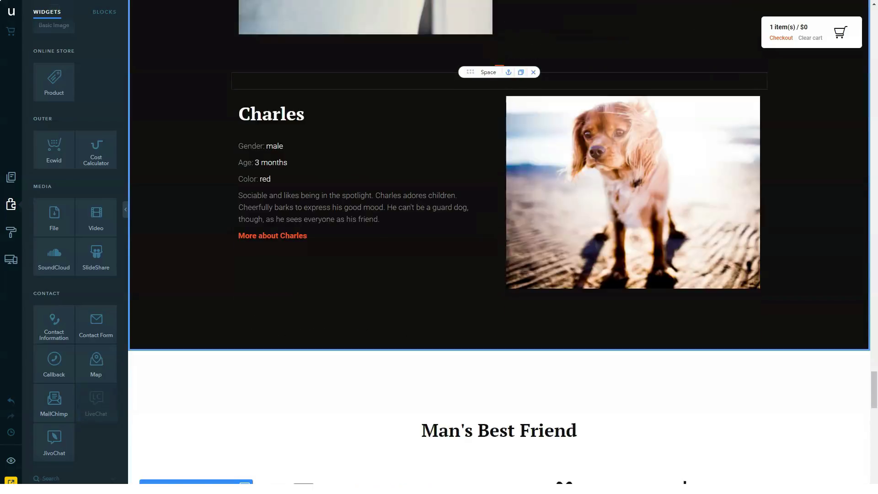
{"action": "scroll", "coordinate": [499, 274], "scroll_direction": "down", "scroll_amount": 3}
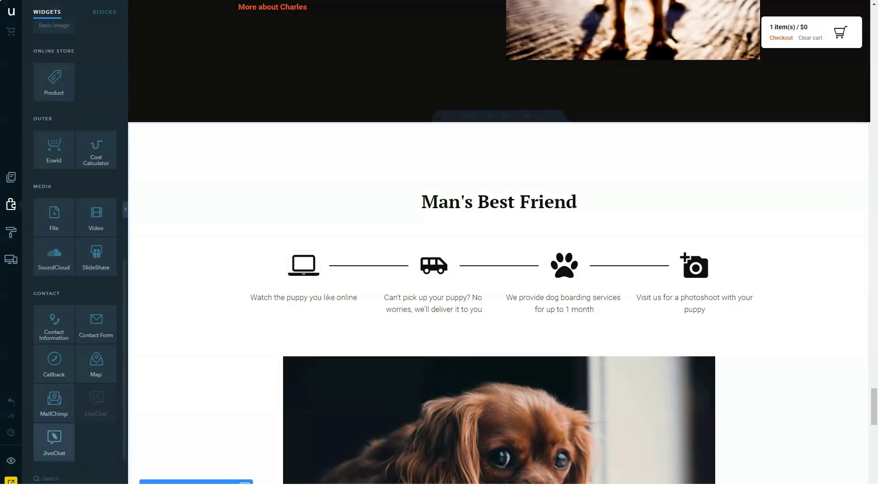
{"action": "left_click_drag", "start_coordinate": [54, 401], "coordinate": [435, 158]}
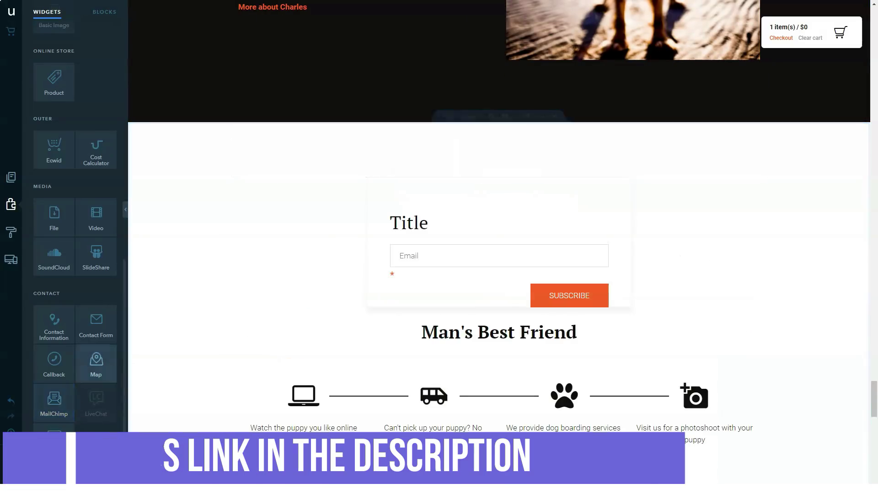
Add a callback button, Office 1 contact details with a map, and a contact form
{"action": "left_click_drag", "start_coordinate": [54, 362], "coordinate": [393, 317]}
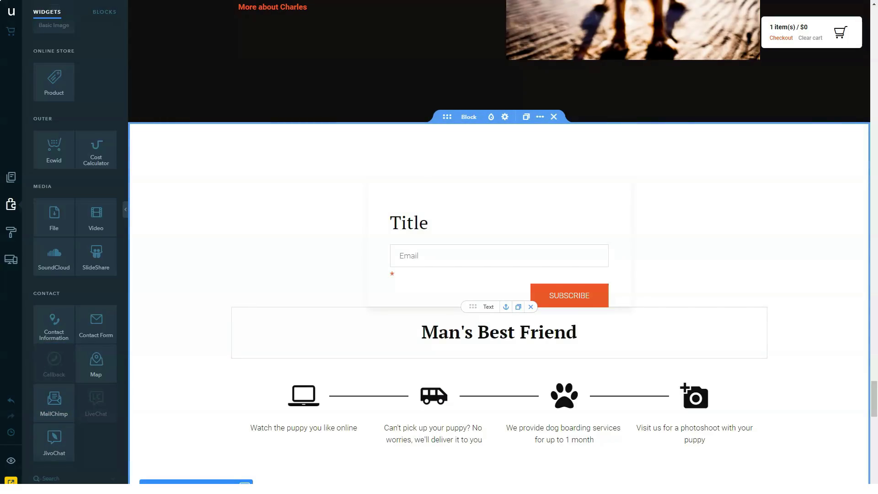
{"action": "scroll", "coordinate": [499, 274], "scroll_direction": "down", "scroll_amount": 2}
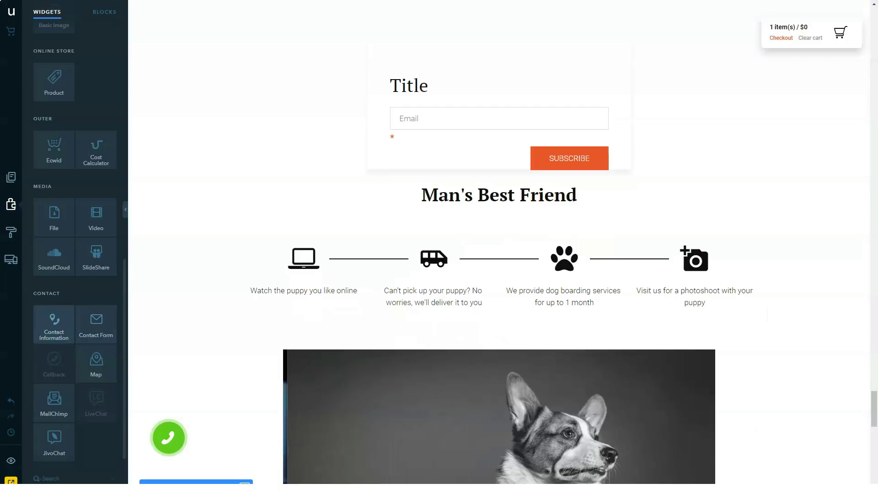
{"action": "left_click_drag", "start_coordinate": [54, 325], "coordinate": [216, 316]}
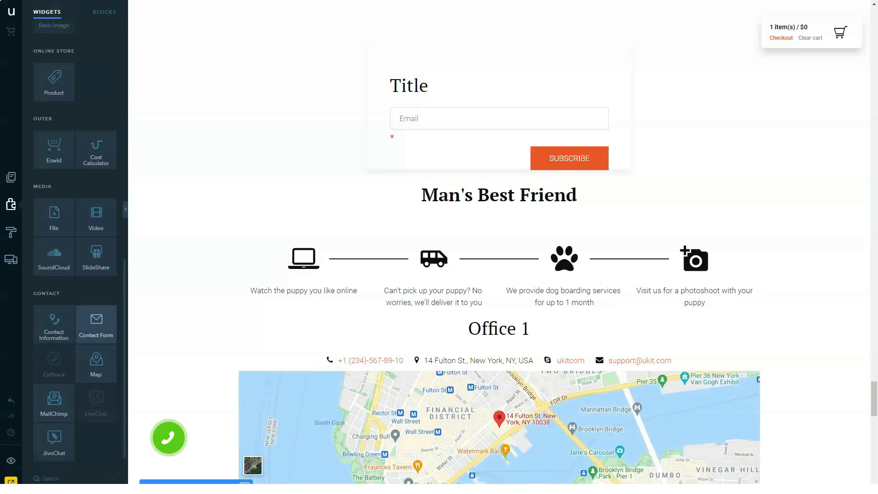
{"action": "scroll", "coordinate": [500, 274], "scroll_direction": "down", "scroll_amount": 1}
{"action": "scroll", "coordinate": [500, 275], "scroll_direction": "down", "scroll_amount": 3}
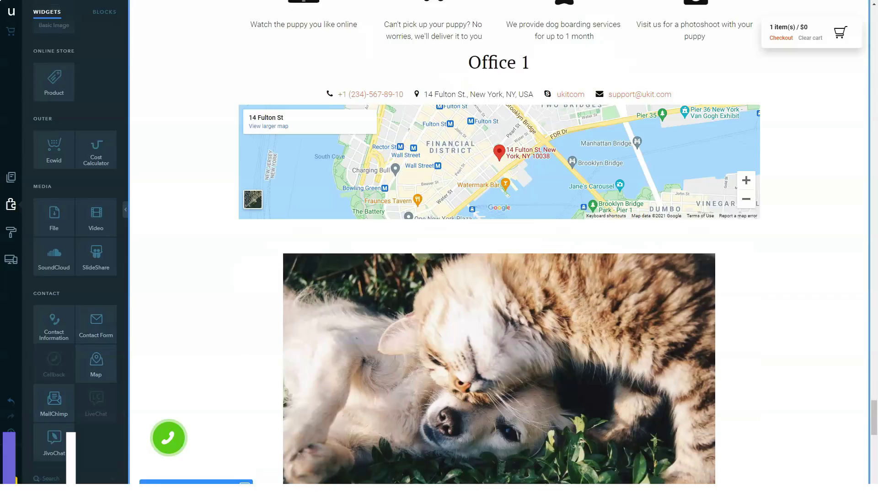
{"action": "scroll", "coordinate": [499, 274], "scroll_direction": "down", "scroll_amount": 3}
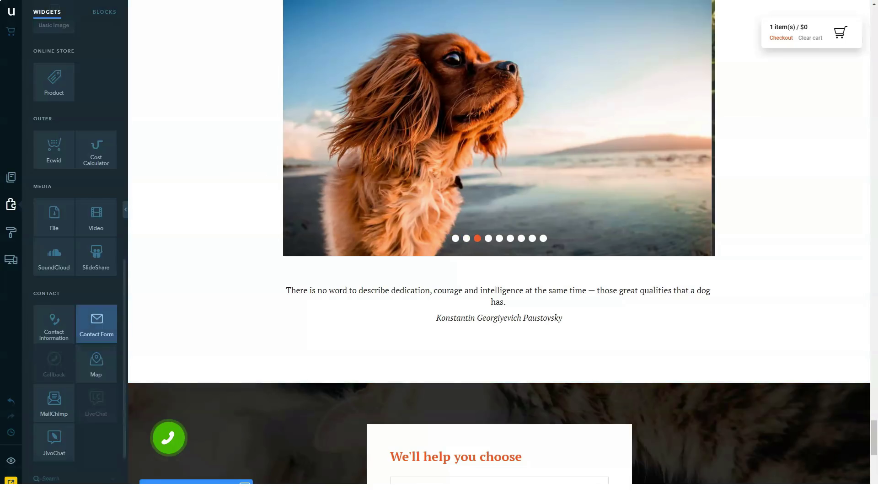
{"action": "left_click_drag", "start_coordinate": [96, 324], "coordinate": [96, 362]}
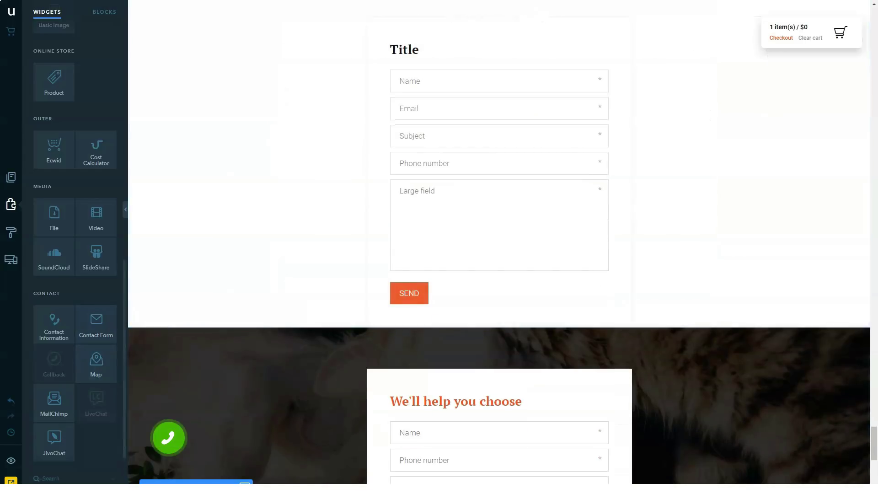
{"action": "scroll", "coordinate": [76, 398], "scroll_direction": "down", "scroll_amount": 1}
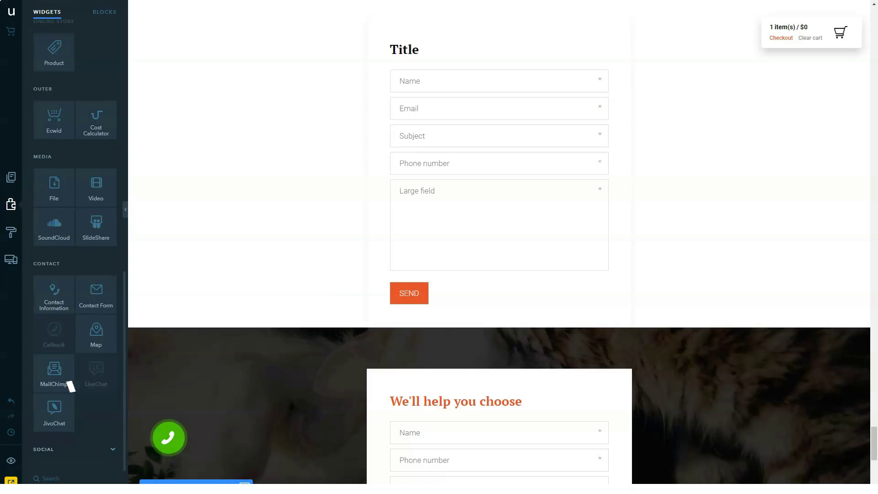
{"action": "scroll", "coordinate": [66, 384], "scroll_direction": "down", "scroll_amount": 3}
{"action": "scroll", "coordinate": [66, 383], "scroll_direction": "down", "scroll_amount": 3}
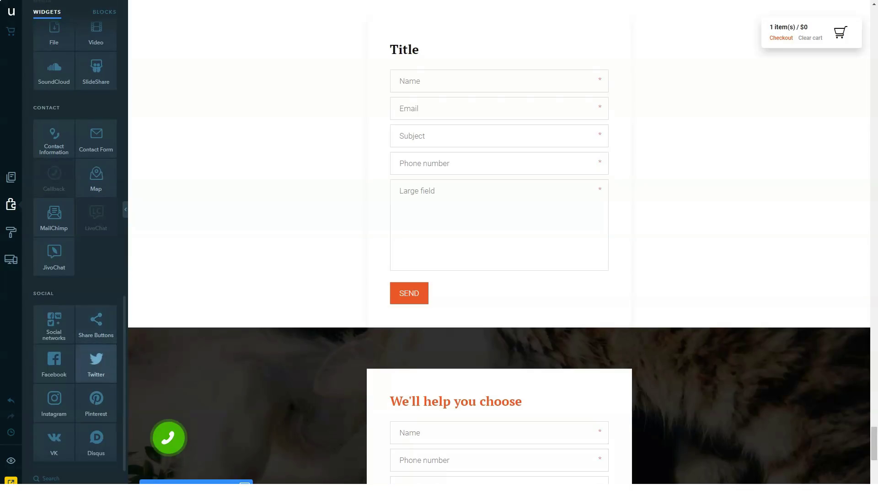
Place Twitter and Pinterest below the contact form, Facebook in the dark section, then Disqus and Instagram
{"action": "mouse_move", "coordinate": [96, 362]}
{"action": "left_mouse_down"}
{"action": "mouse_move", "coordinate": [341, 308]}
{"action": "mouse_move", "coordinate": [334, 323]}
{"action": "left_mouse_up"}
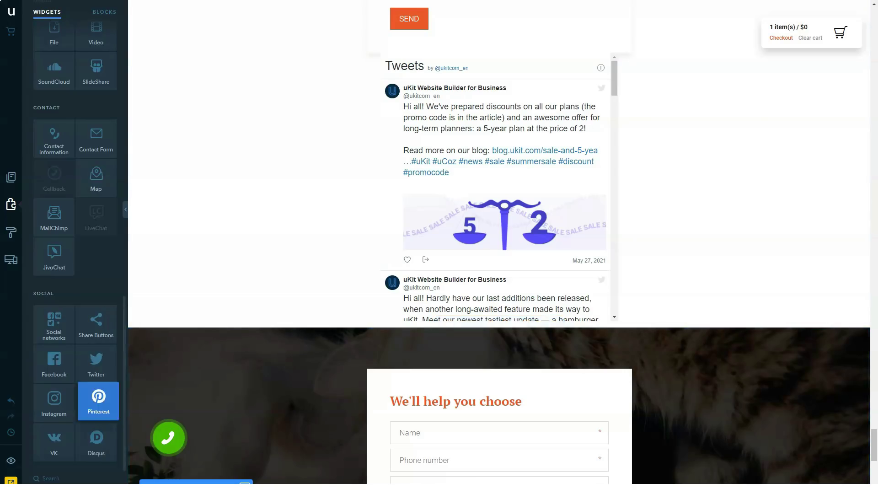
{"action": "mouse_move", "coordinate": [96, 401]}
{"action": "left_mouse_down"}
{"action": "mouse_move", "coordinate": [71, 435]}
{"action": "mouse_move", "coordinate": [309, 412]}
{"action": "left_mouse_up"}
{"action": "scroll", "coordinate": [500, 240], "scroll_direction": "down", "scroll_amount": 2}
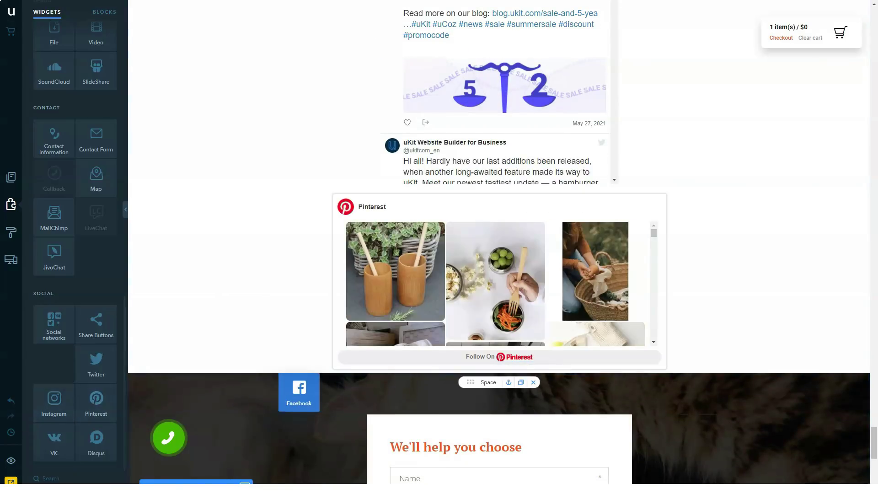
{"action": "left_click_drag", "start_coordinate": [53, 360], "coordinate": [299, 392]}
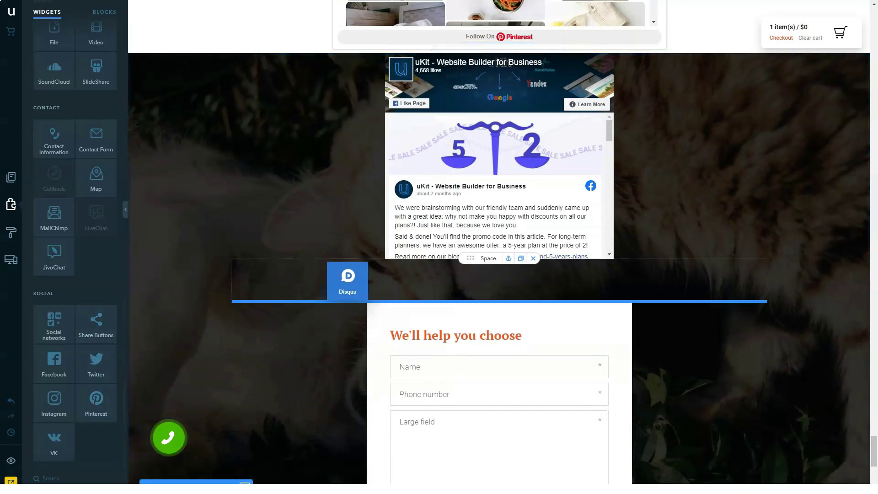
{"action": "left_click_drag", "start_coordinate": [347, 282], "coordinate": [347, 283]}
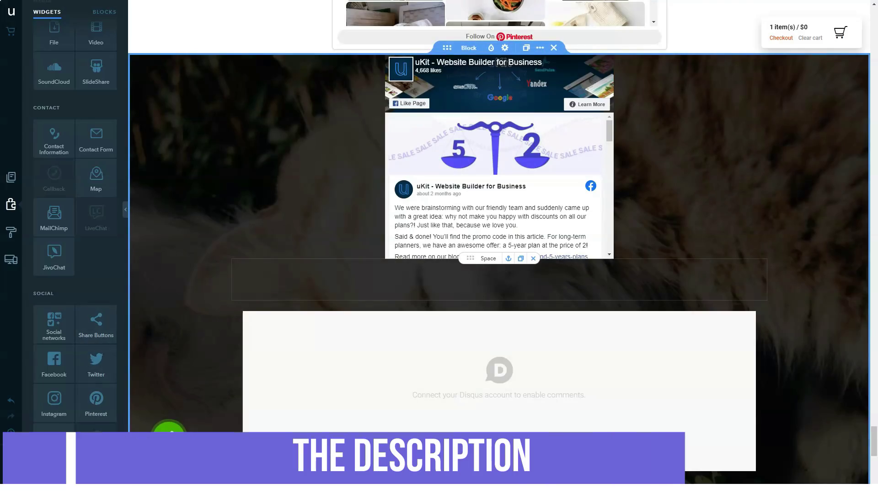
{"action": "scroll", "coordinate": [499, 274], "scroll_direction": "down", "scroll_amount": 2}
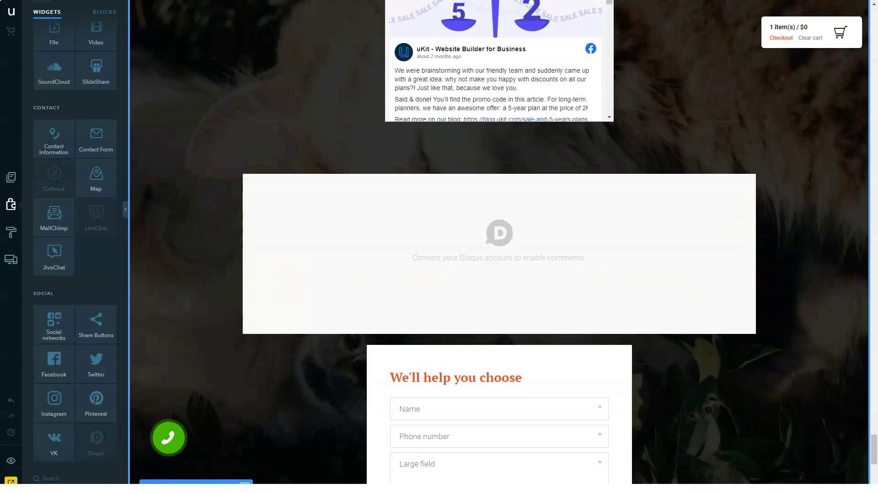
{"action": "left_click_drag", "start_coordinate": [54, 401], "coordinate": [298, 350]}
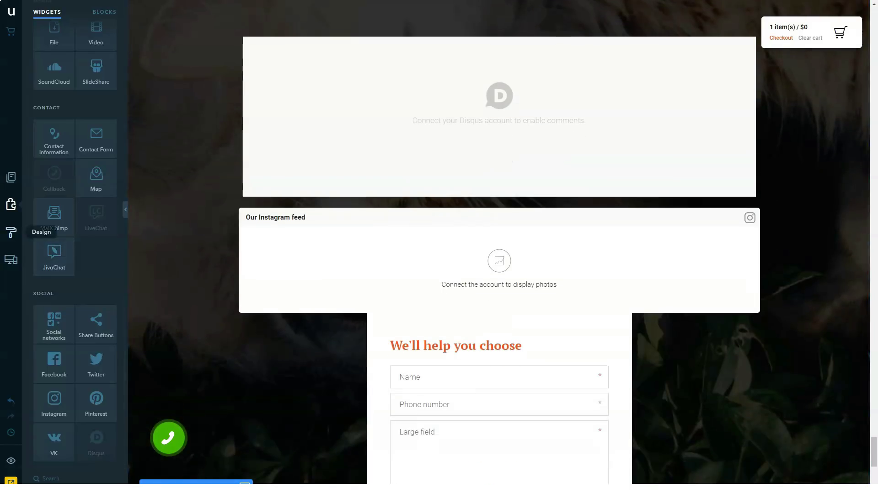
Open the Design settings and make the site background pink
{"action": "left_click", "coordinate": [12, 232]}
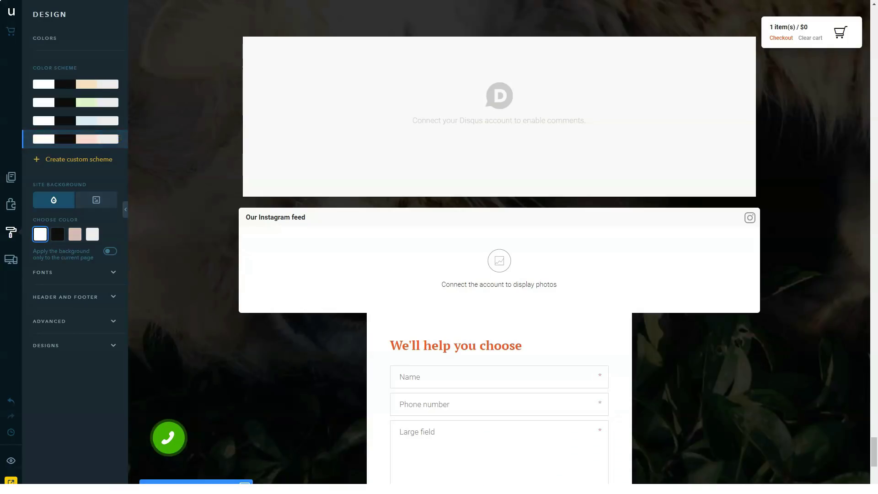
{"action": "left_click", "coordinate": [75, 234]}
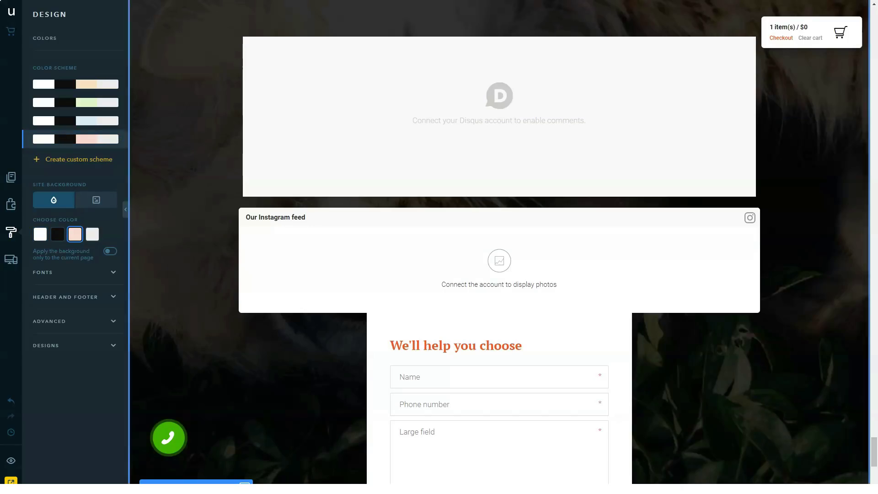
{"action": "scroll", "coordinate": [500, 247], "scroll_direction": "up", "scroll_amount": 2}
{"action": "scroll", "coordinate": [499, 247], "scroll_direction": "up", "scroll_amount": 10}
{"action": "scroll", "coordinate": [500, 247], "scroll_direction": "up", "scroll_amount": 10}
{"action": "scroll", "coordinate": [499, 248], "scroll_direction": "up", "scroll_amount": 10}
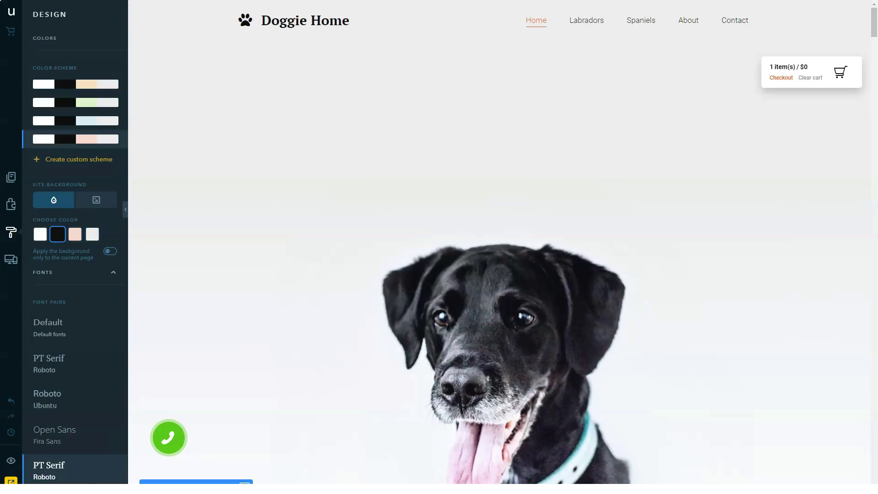
{"action": "scroll", "coordinate": [75, 282], "scroll_direction": "down", "scroll_amount": 1}
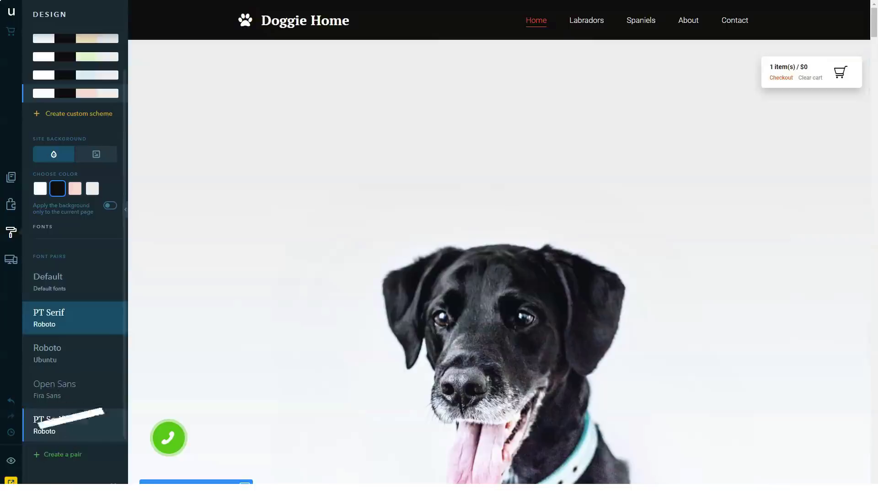
Try the PT Serif/Roboto and default font pairs, then apply Open Sans with Fira Sans
{"action": "left_click", "coordinate": [76, 317]}
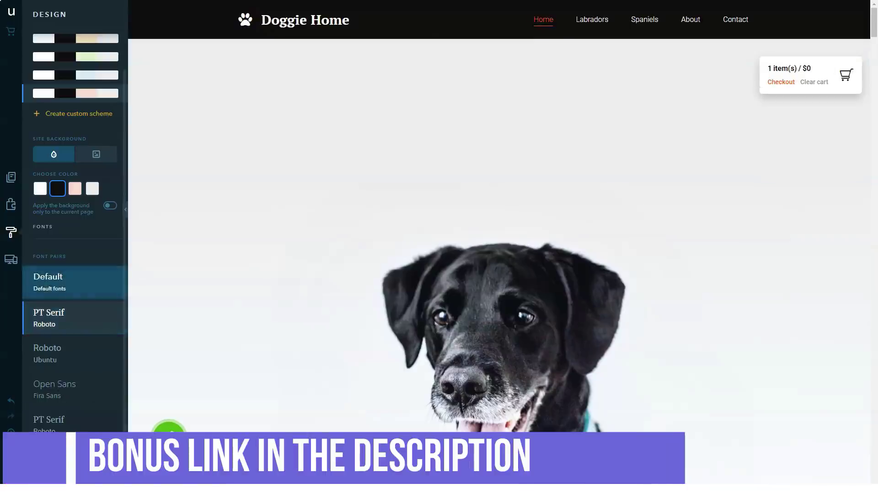
{"action": "left_click", "coordinate": [75, 282]}
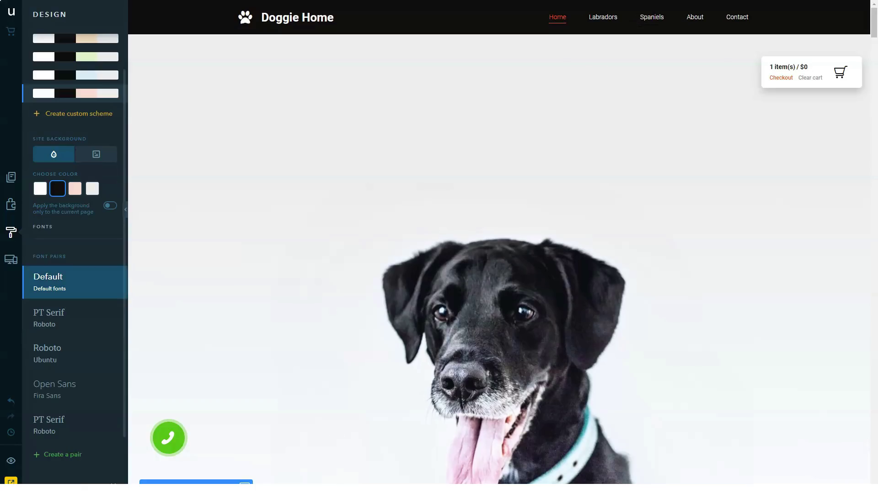
{"action": "left_click", "coordinate": [75, 389]}
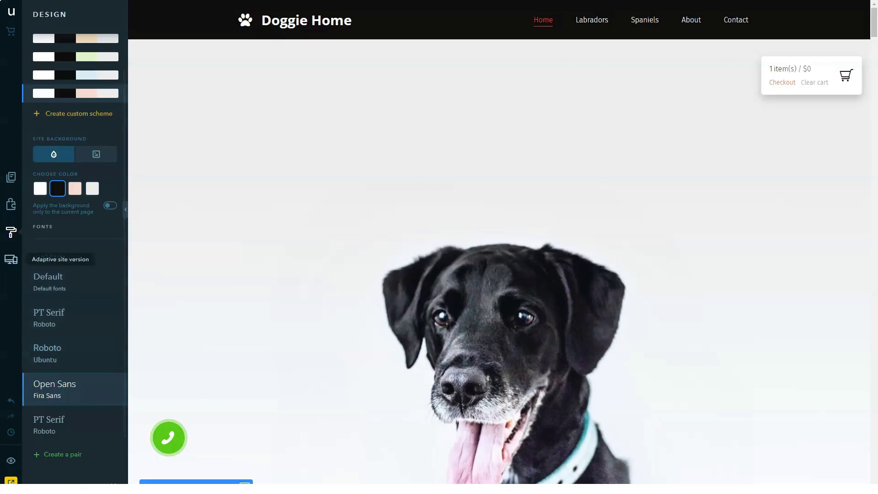
{"action": "scroll", "coordinate": [69, 226], "scroll_direction": "down", "scroll_amount": 2}
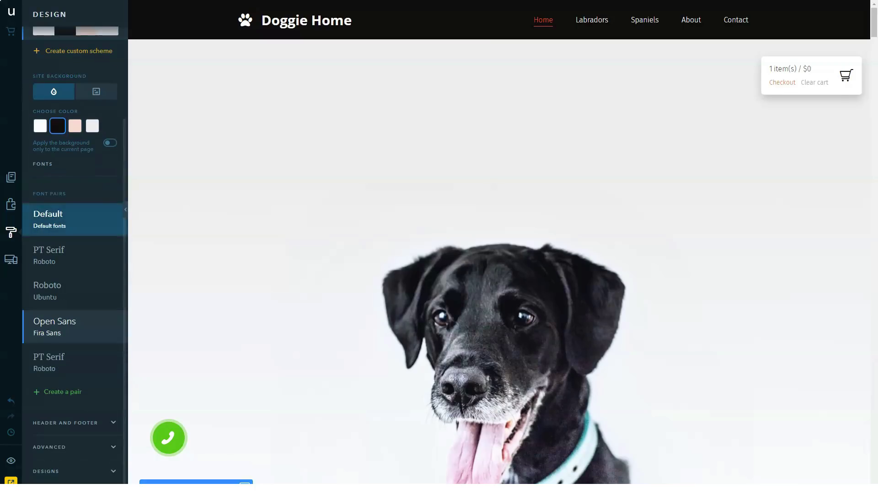
Toggle the site header and footer off and back on, then expand the available designs list
{"action": "left_click", "coordinate": [65, 423]}
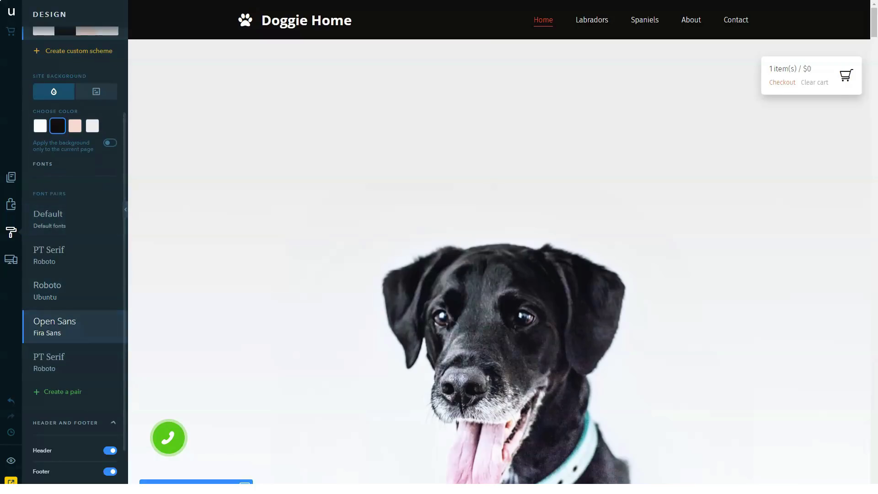
{"action": "scroll", "coordinate": [74, 275], "scroll_direction": "down", "scroll_amount": 1}
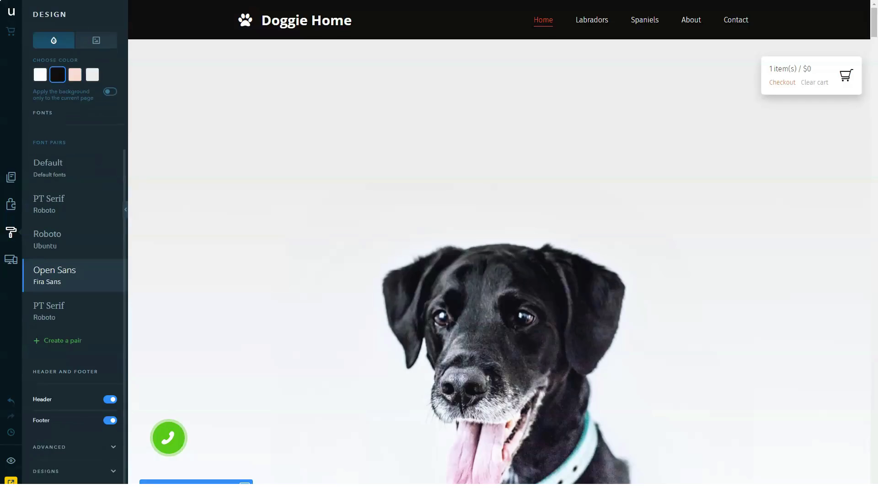
{"action": "left_click", "coordinate": [111, 399]}
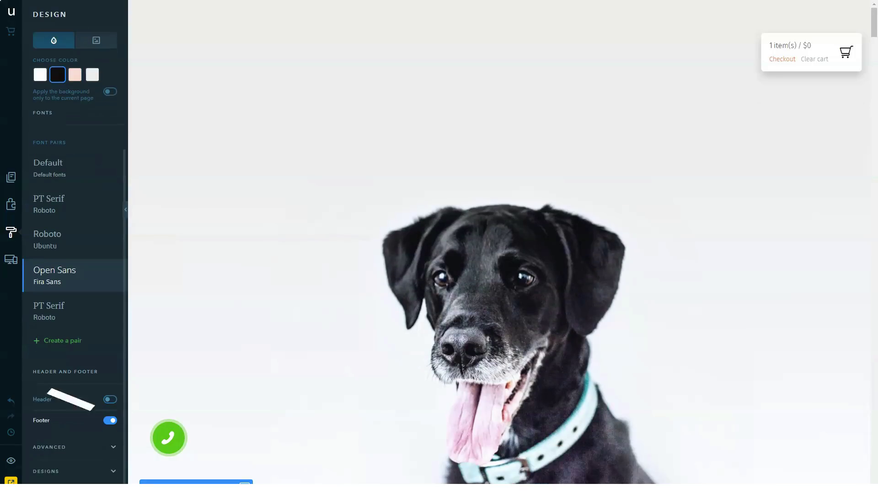
{"action": "left_click", "coordinate": [110, 398]}
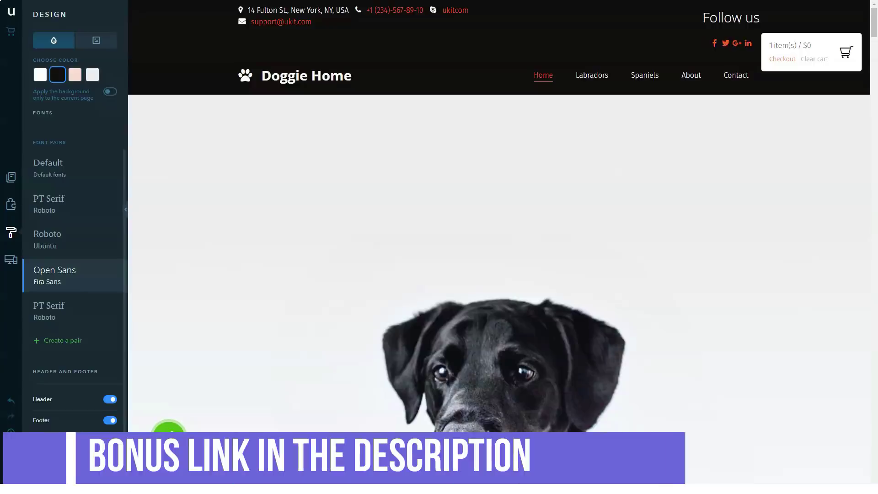
{"action": "left_click", "coordinate": [111, 420]}
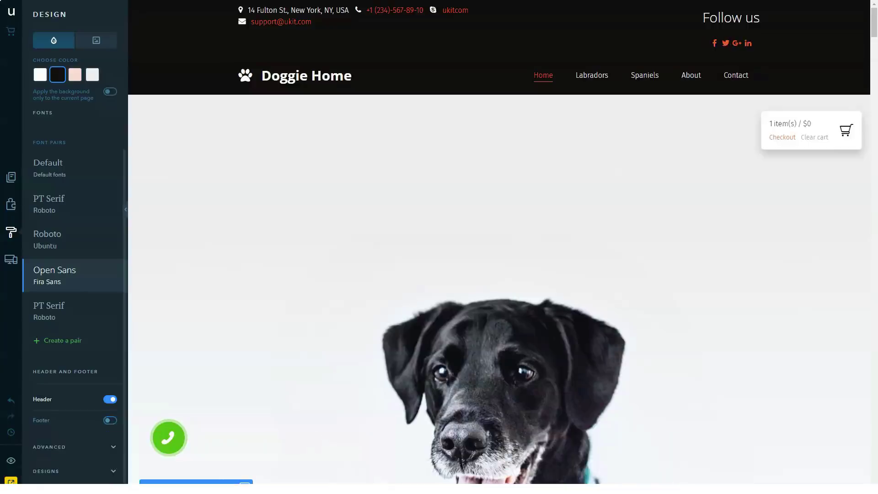
{"action": "left_click", "coordinate": [109, 420]}
{"action": "left_click", "coordinate": [49, 446]}
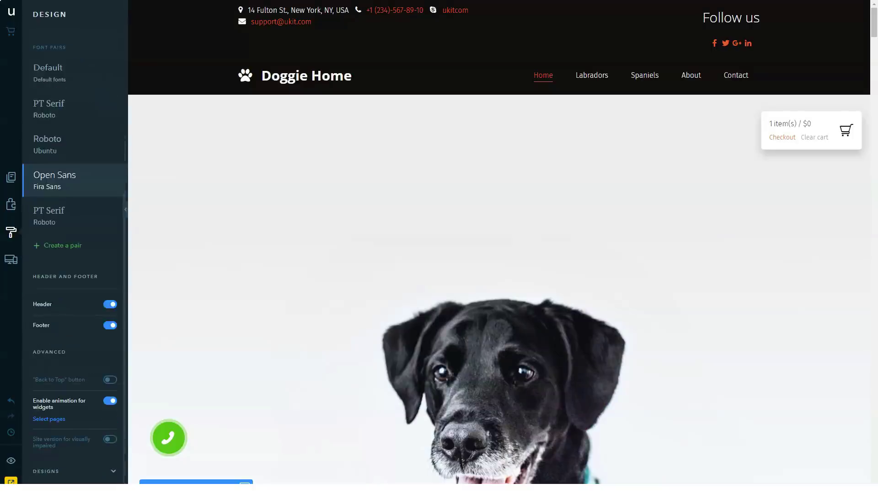
{"action": "left_click", "coordinate": [55, 470]}
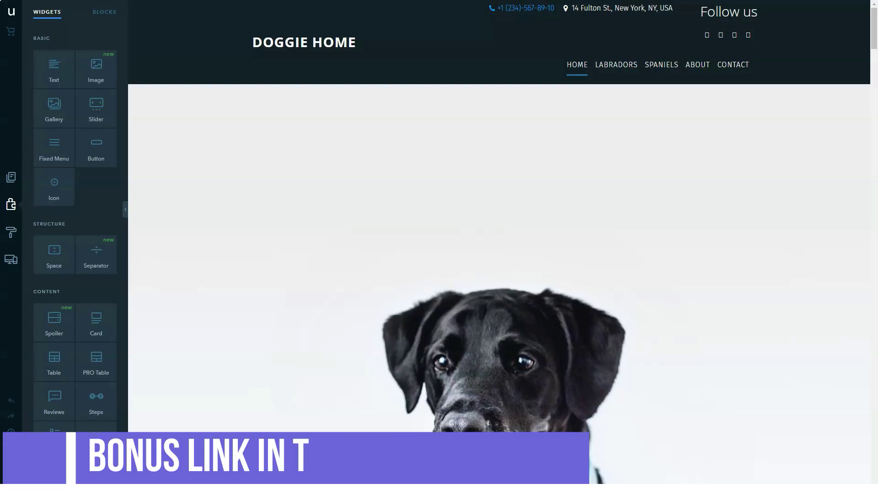
{"action": "scroll", "coordinate": [500, 275], "scroll_direction": "down", "scroll_amount": 3}
{"action": "scroll", "coordinate": [500, 274], "scroll_direction": "down", "scroll_amount": 1}
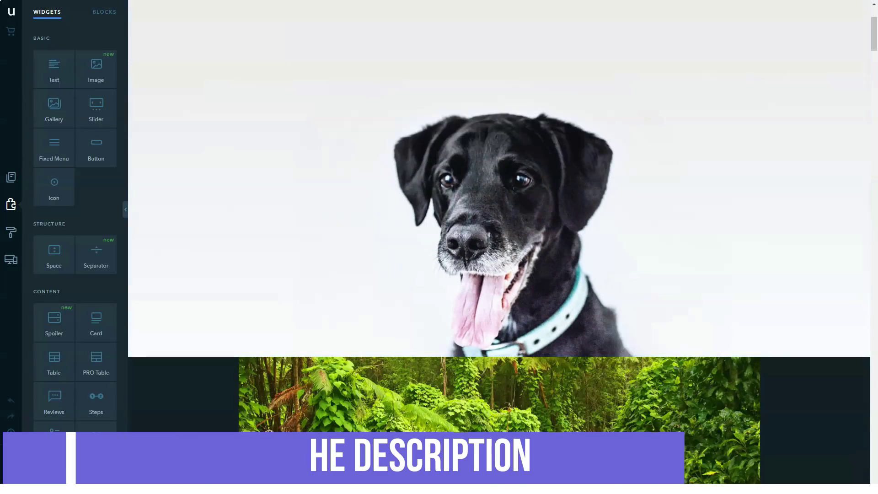
{"action": "scroll", "coordinate": [500, 274], "scroll_direction": "down", "scroll_amount": 7}
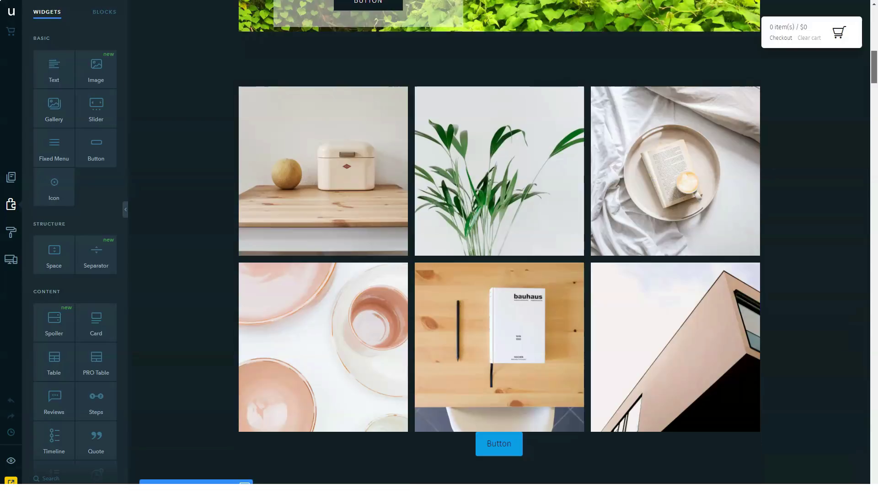
{"action": "scroll", "coordinate": [500, 274], "scroll_direction": "down", "scroll_amount": 8}
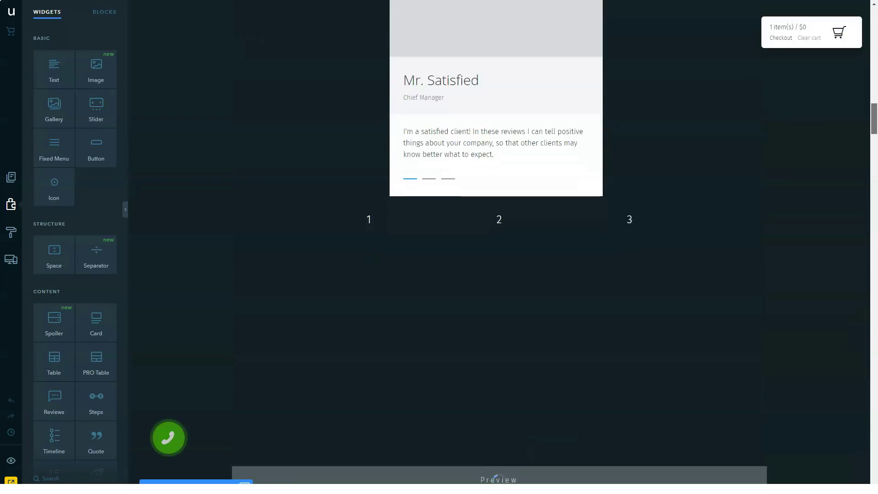
{"action": "scroll", "coordinate": [499, 274], "scroll_direction": "down", "scroll_amount": 5}
{"action": "scroll", "coordinate": [500, 274], "scroll_direction": "down", "scroll_amount": 5}
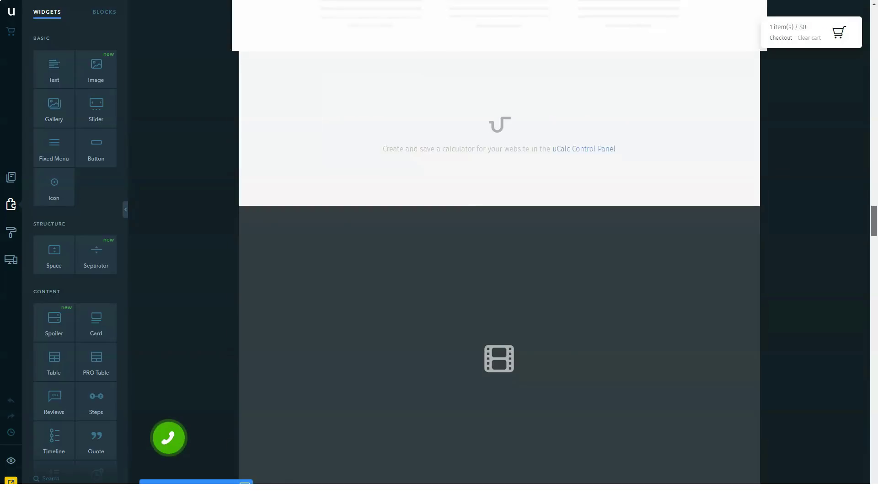
{"action": "scroll", "coordinate": [499, 274], "scroll_direction": "down", "scroll_amount": 5}
{"action": "scroll", "coordinate": [499, 275], "scroll_direction": "down", "scroll_amount": 5}
{"action": "scroll", "coordinate": [500, 275], "scroll_direction": "down", "scroll_amount": 1}
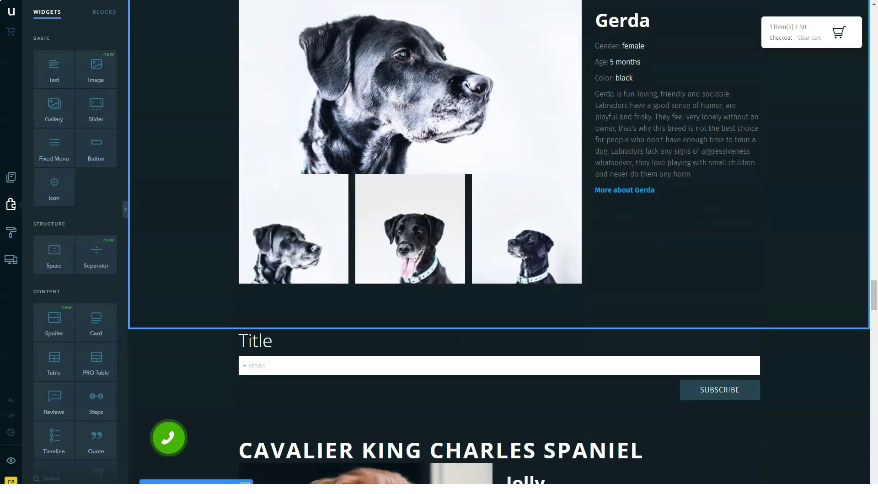
{"action": "scroll", "coordinate": [499, 274], "scroll_direction": "up", "scroll_amount": 3}
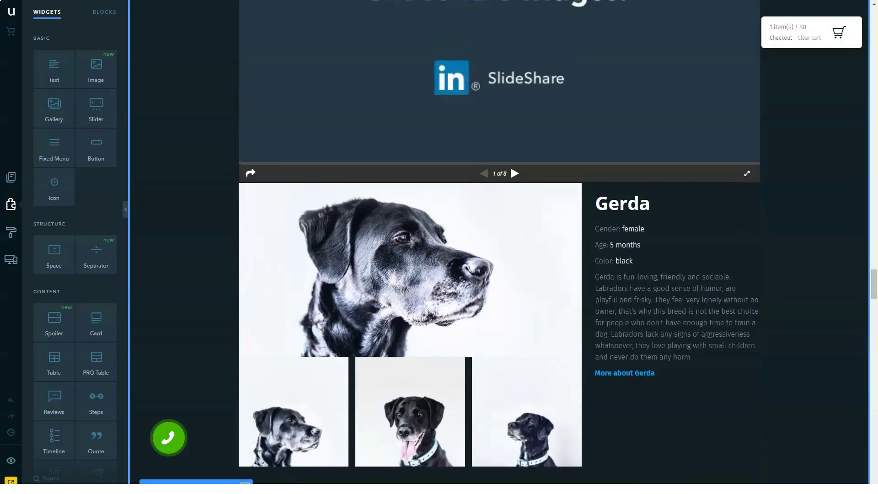
{"action": "scroll", "coordinate": [499, 275], "scroll_direction": "up", "scroll_amount": 5}
{"action": "scroll", "coordinate": [499, 274], "scroll_direction": "down", "scroll_amount": 1}
{"action": "scroll", "coordinate": [499, 275], "scroll_direction": "down", "scroll_amount": 5}
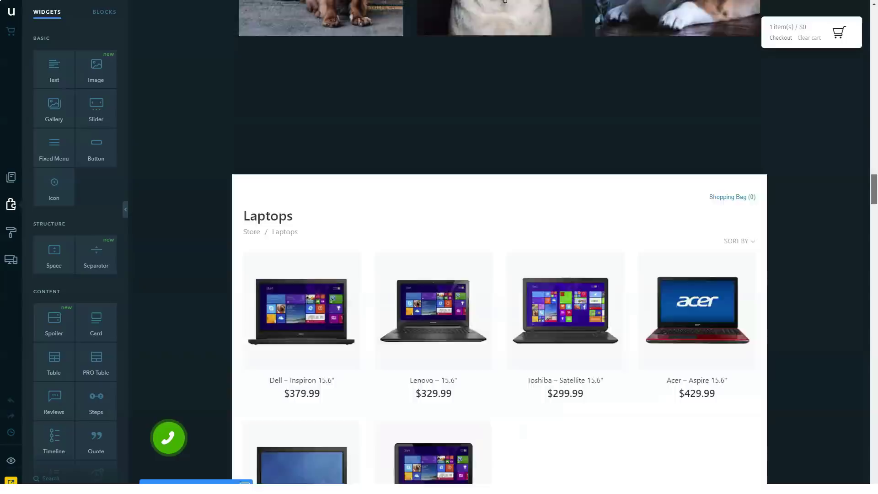
{"action": "scroll", "coordinate": [499, 274], "scroll_direction": "down", "scroll_amount": 5}
{"action": "scroll", "coordinate": [499, 275], "scroll_direction": "up", "scroll_amount": 10}
{"action": "scroll", "coordinate": [500, 274], "scroll_direction": "up", "scroll_amount": 5}
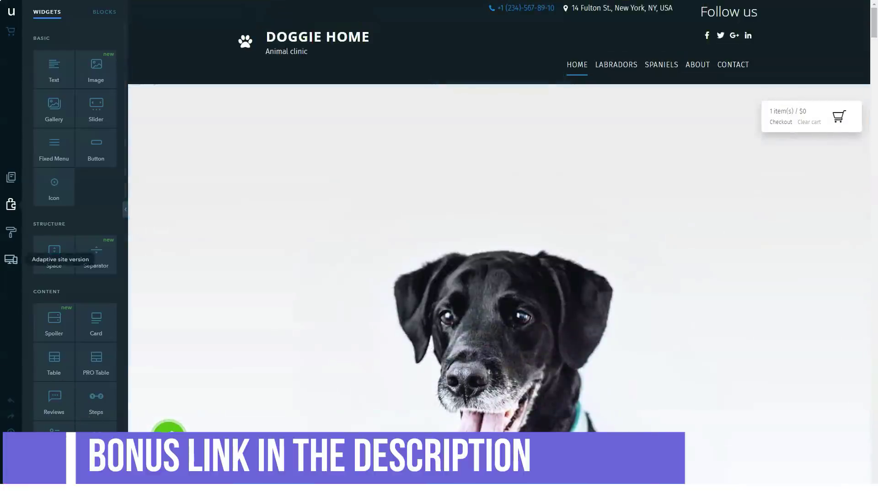
Preview the site in the Mobile view, then in the Tablet view
{"action": "left_click", "coordinate": [11, 259]}
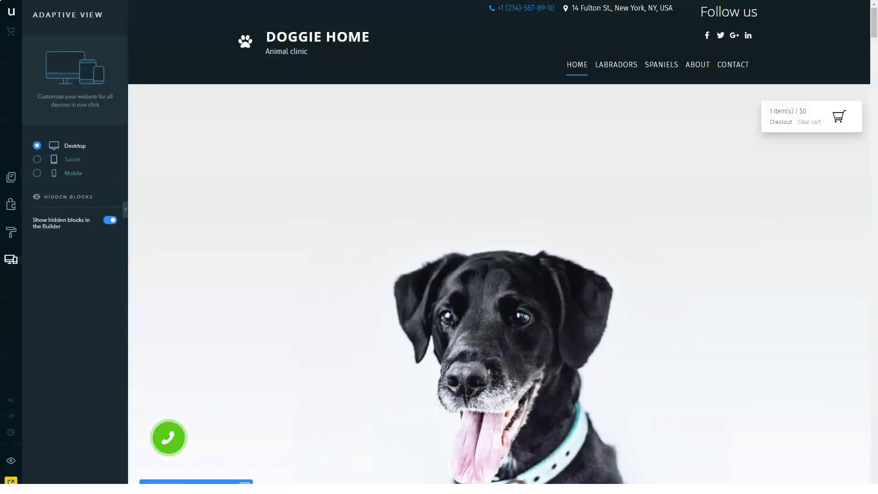
{"action": "left_click", "coordinate": [73, 174]}
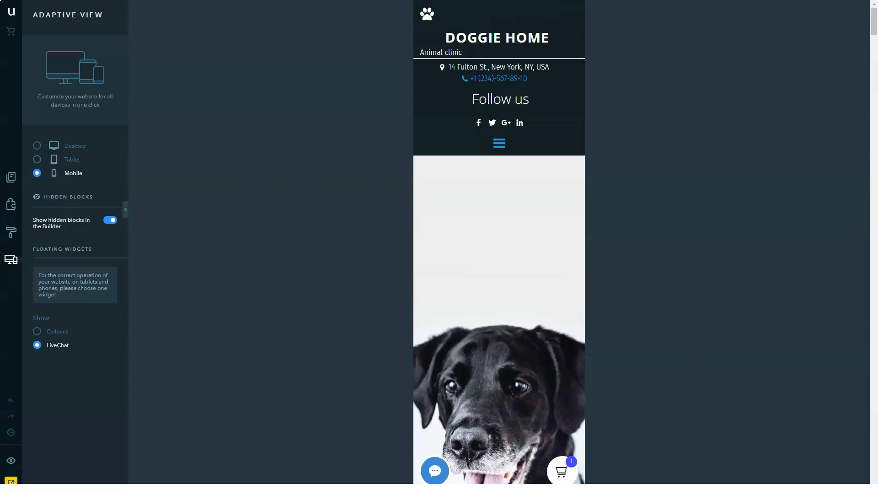
{"action": "left_click", "coordinate": [73, 160]}
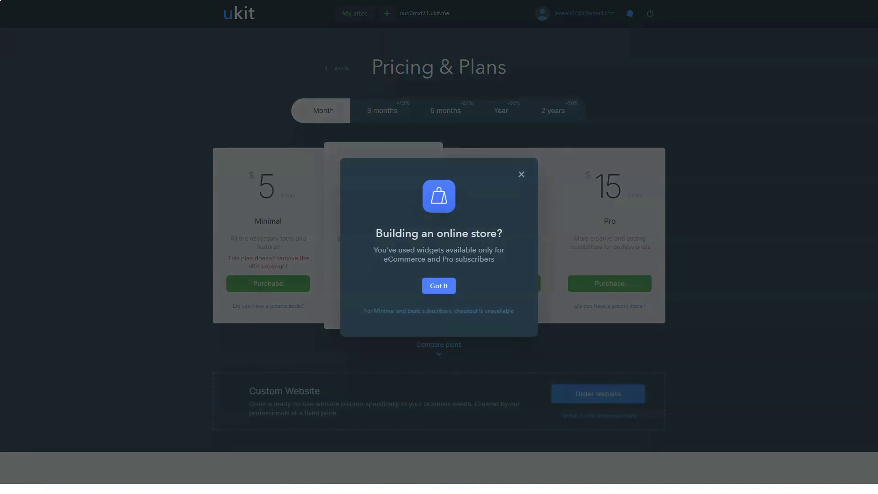
Dismiss the online store notice and show plan prices for three-month billing
{"action": "key", "text": "Escape"}
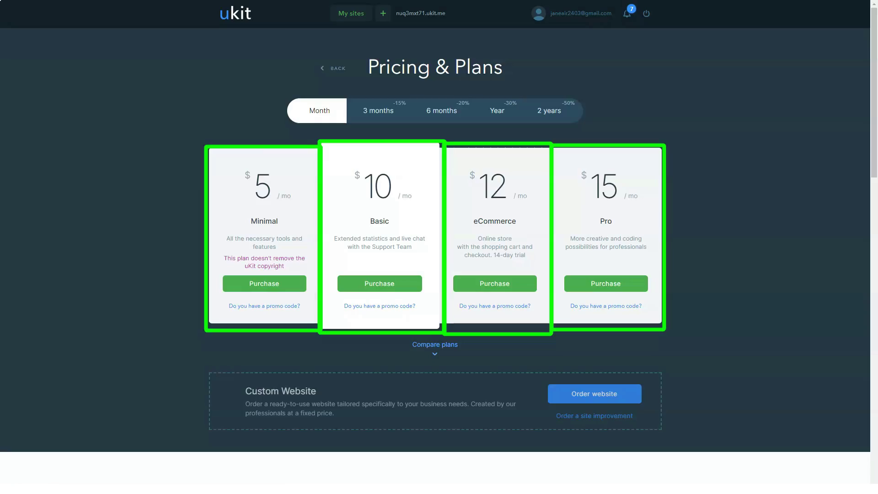
{"action": "left_click", "coordinate": [378, 110]}
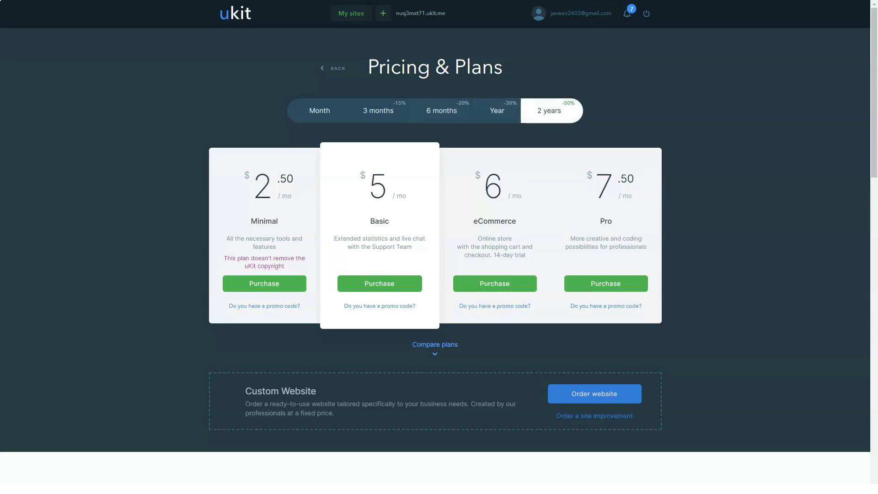
{"action": "scroll", "coordinate": [440, 247], "scroll_direction": "down", "scroll_amount": 2}
{"action": "scroll", "coordinate": [439, 247], "scroll_direction": "down", "scroll_amount": 2}
{"action": "scroll", "coordinate": [439, 247], "scroll_direction": "down", "scroll_amount": 2}
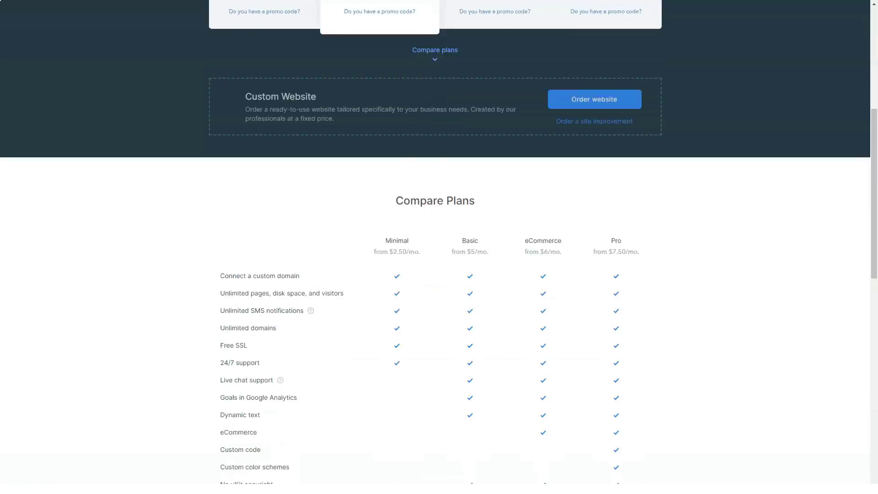
{"action": "scroll", "coordinate": [438, 247], "scroll_direction": "down", "scroll_amount": 1}
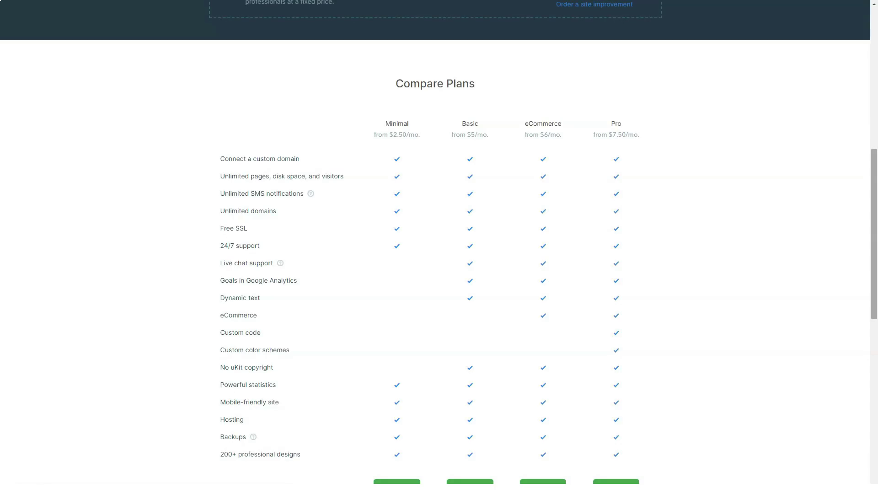
{"action": "left_click_drag", "start_coordinate": [874, 233], "coordinate": [873, 248]}
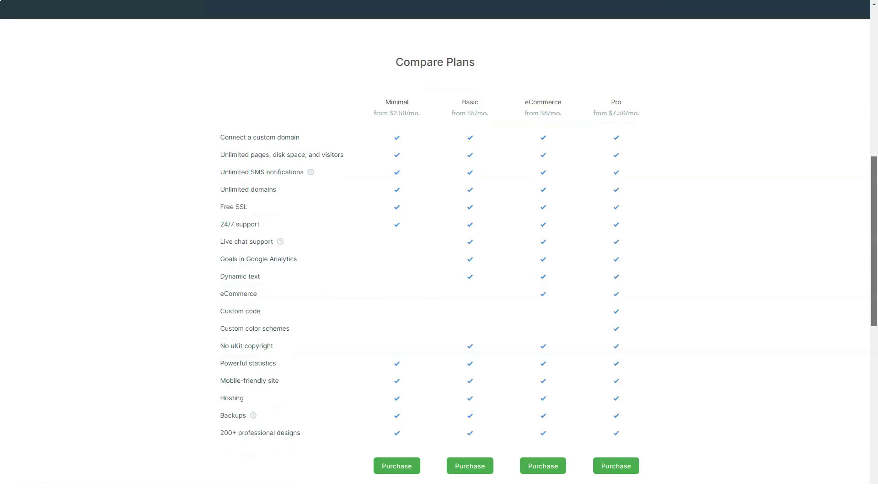